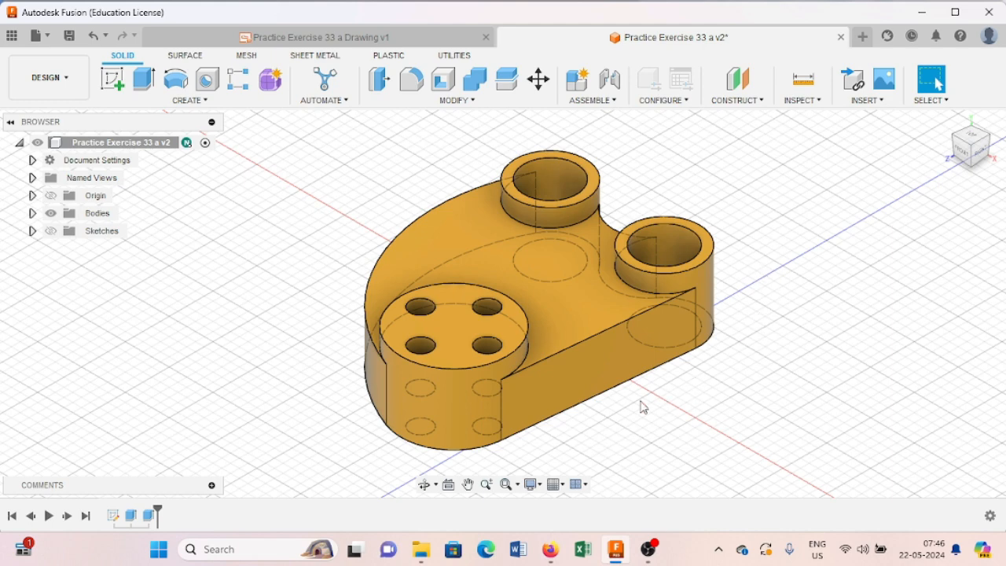
Examine the dimensioned views of the part in the Practice Exercise 33 a drawing
{"action": "left_click", "coordinate": [327, 39]}
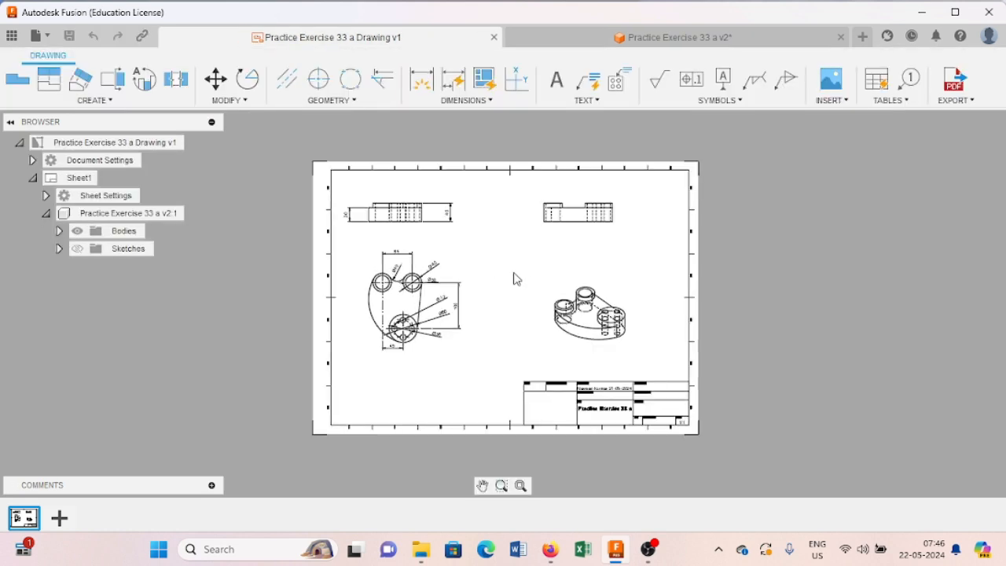
{"action": "scroll", "coordinate": [516, 278], "scroll_direction": "up", "scroll_amount": 4}
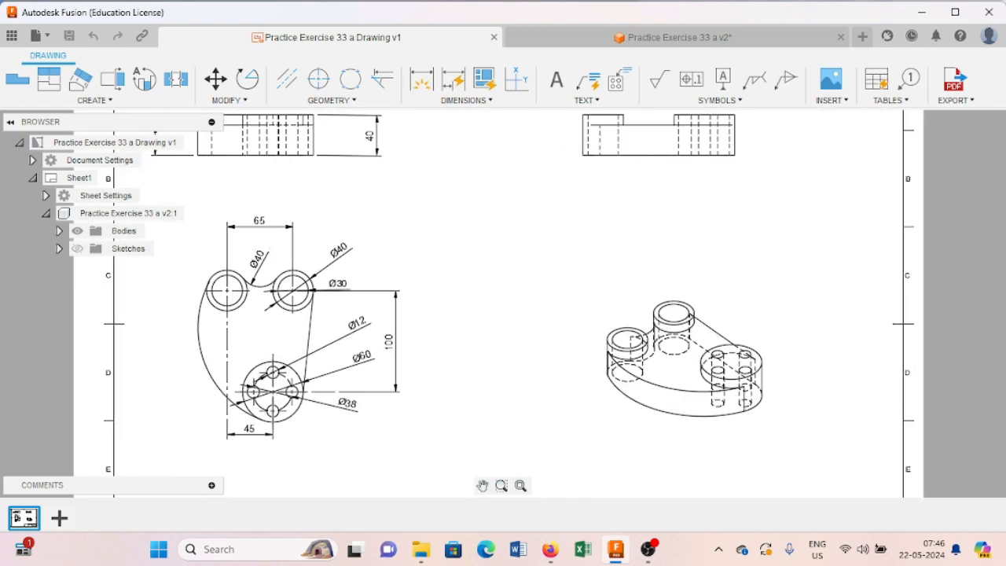
{"action": "middle_click_drag", "start_coordinate": [516, 279], "coordinate": [617, 283]}
{"action": "scroll", "coordinate": [617, 282], "scroll_direction": "up", "scroll_amount": 1}
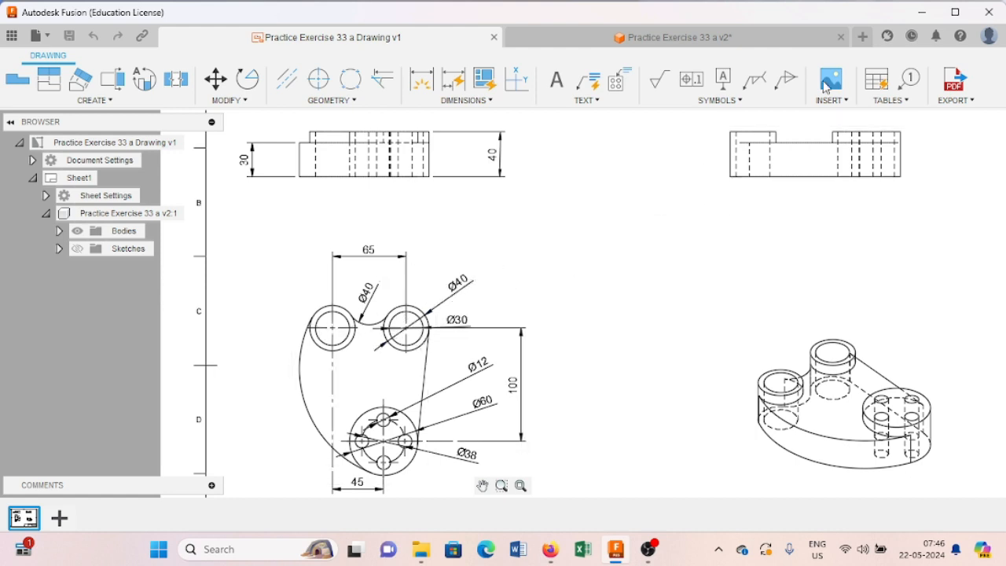
Create a new design and start a sketch on the horizontal ground plane
{"action": "left_click", "coordinate": [862, 37]}
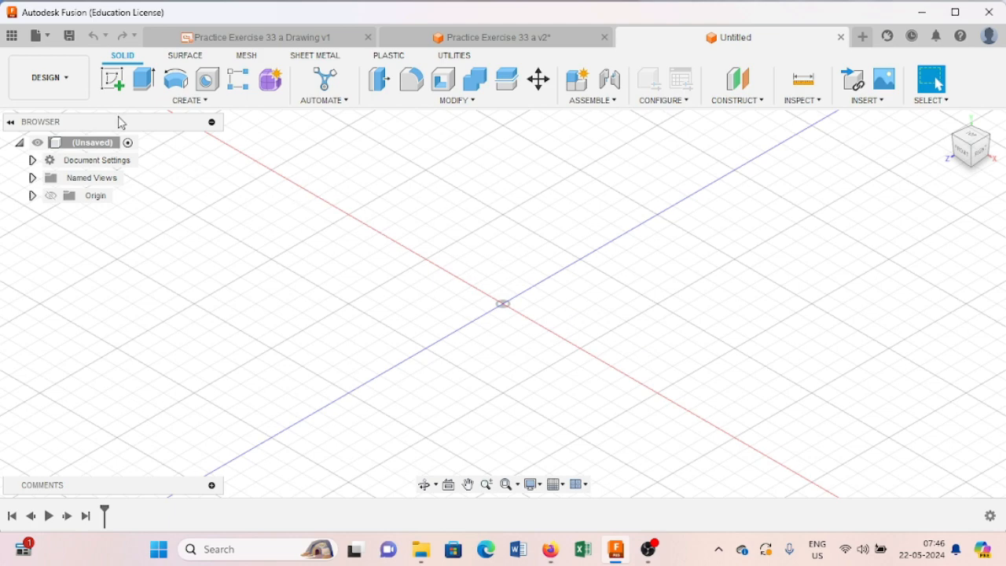
{"action": "left_click", "coordinate": [112, 79]}
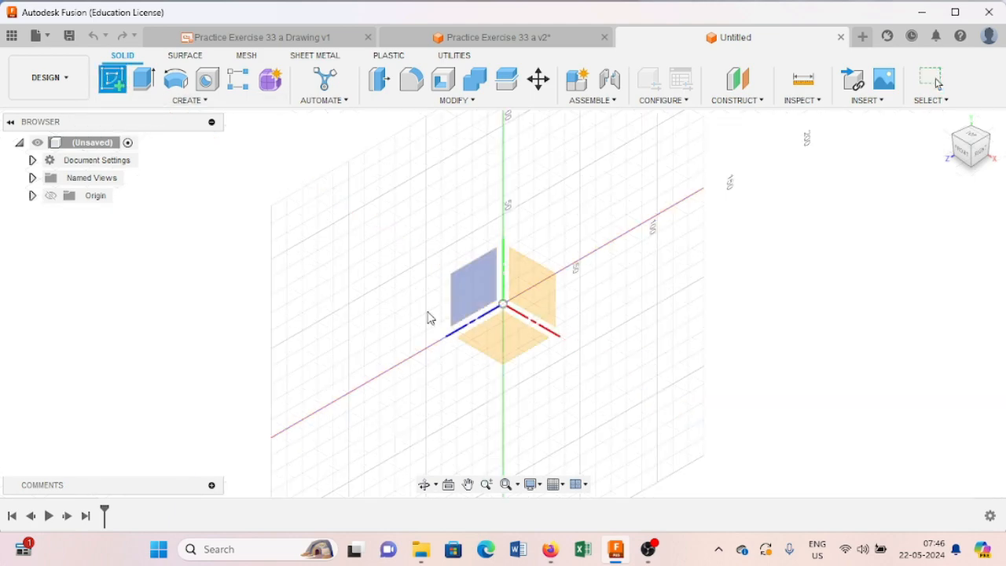
{"action": "left_click", "coordinate": [525, 340]}
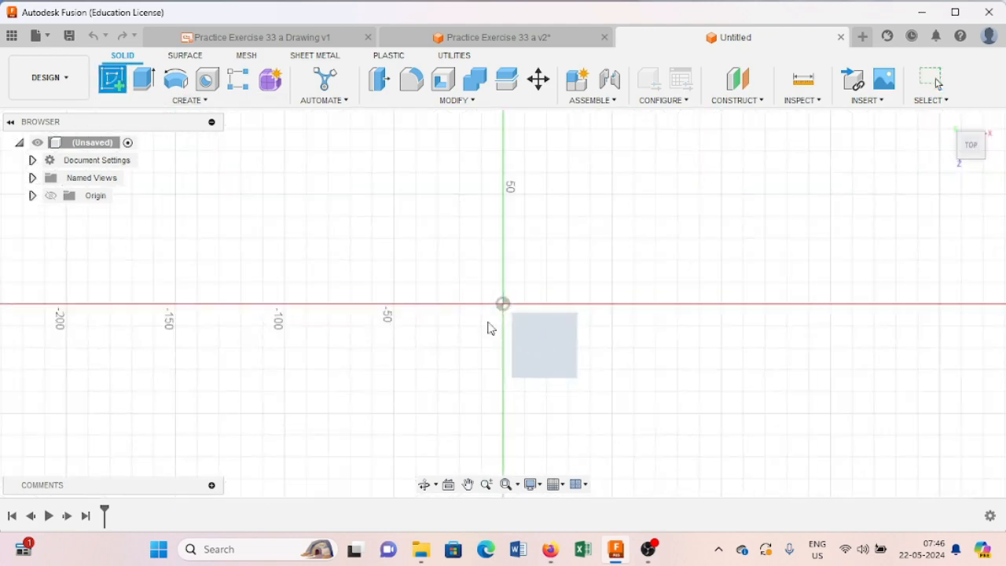
Draw a 30 mm diameter circle centred about 80 mm left of and 40 mm above the origin
{"action": "left_click", "coordinate": [144, 79]}
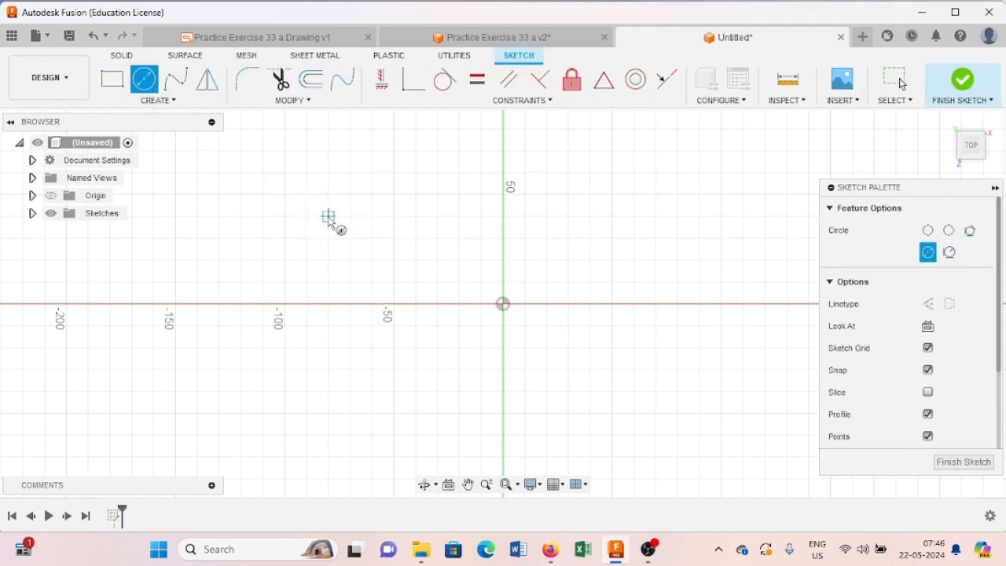
{"action": "left_click", "coordinate": [329, 216]}
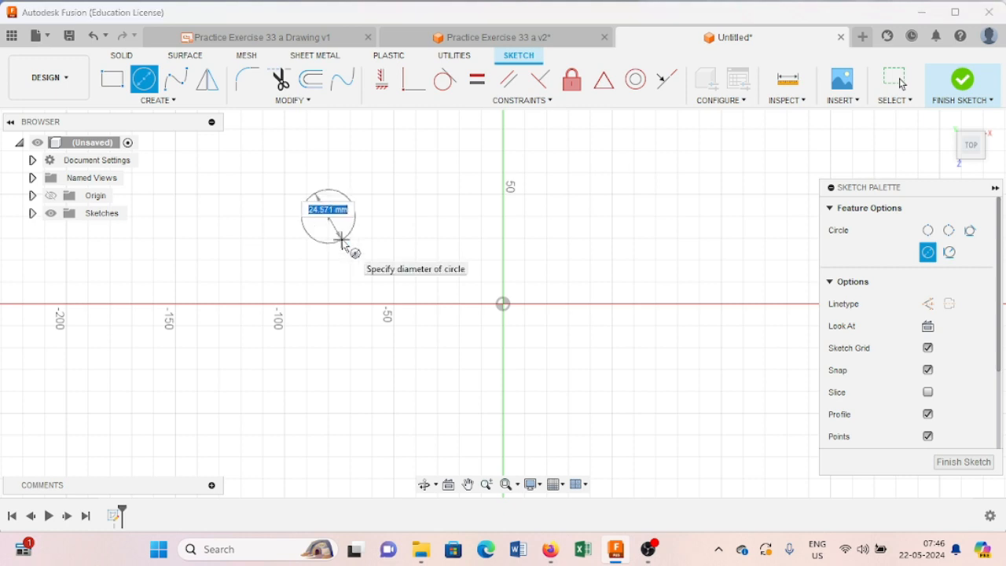
{"action": "type", "text": "30"}
{"action": "key", "text": "Return"}
{"action": "key", "text": "Escape"}
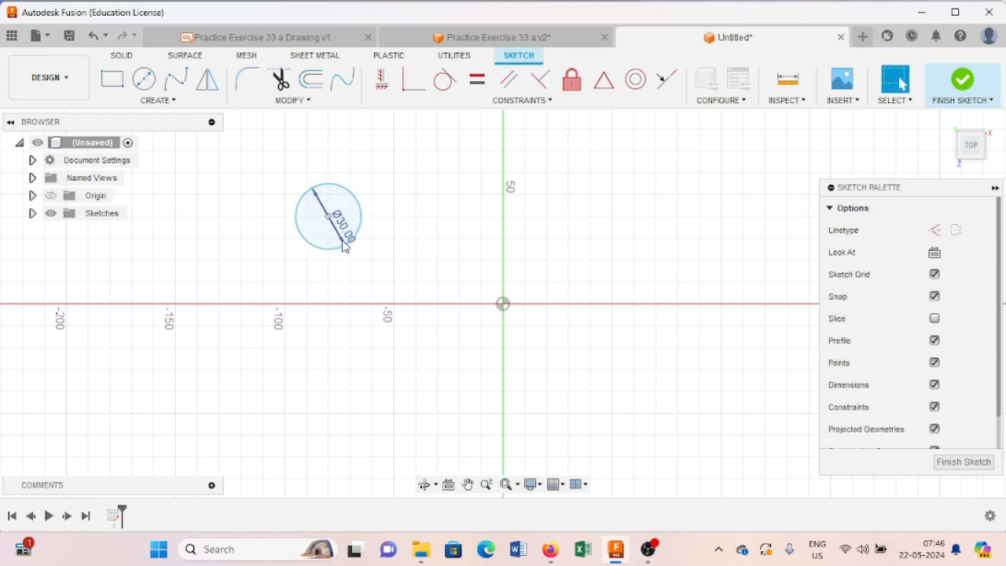
Draw a 40 mm diameter circle concentric with the 30 mm circle
{"action": "left_click", "coordinate": [144, 79]}
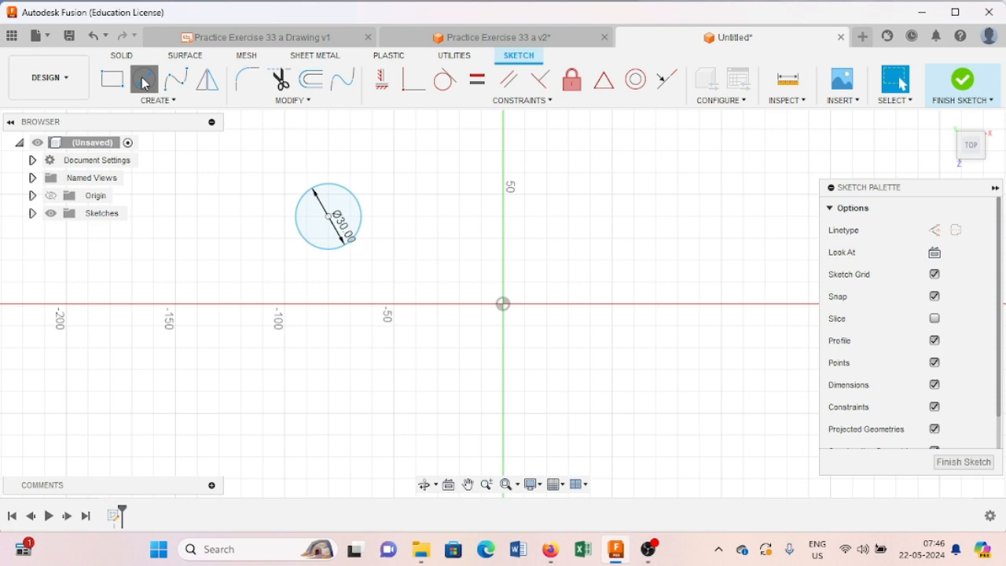
{"action": "left_click", "coordinate": [327, 217]}
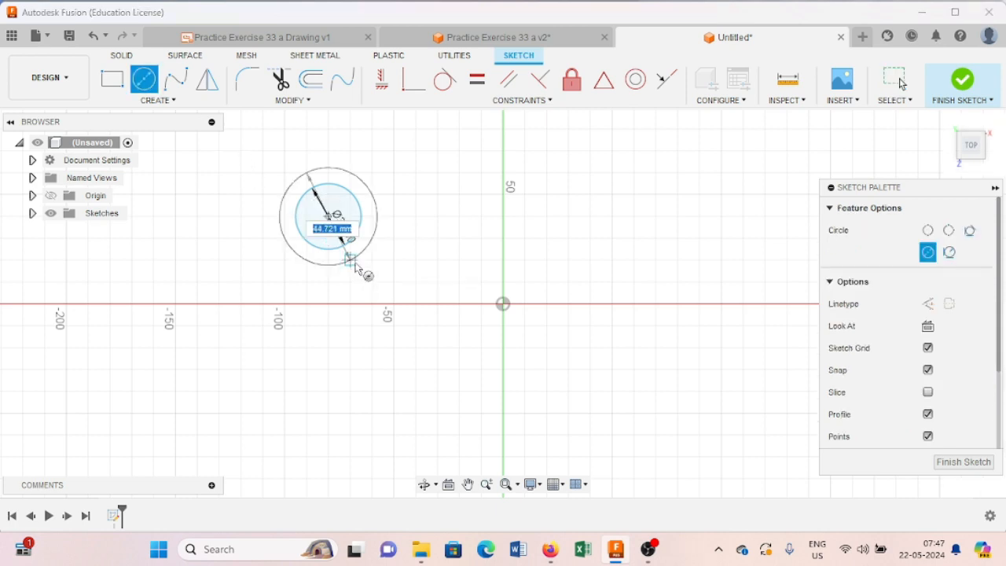
{"action": "type", "text": "40"}
{"action": "key", "text": "Return"}
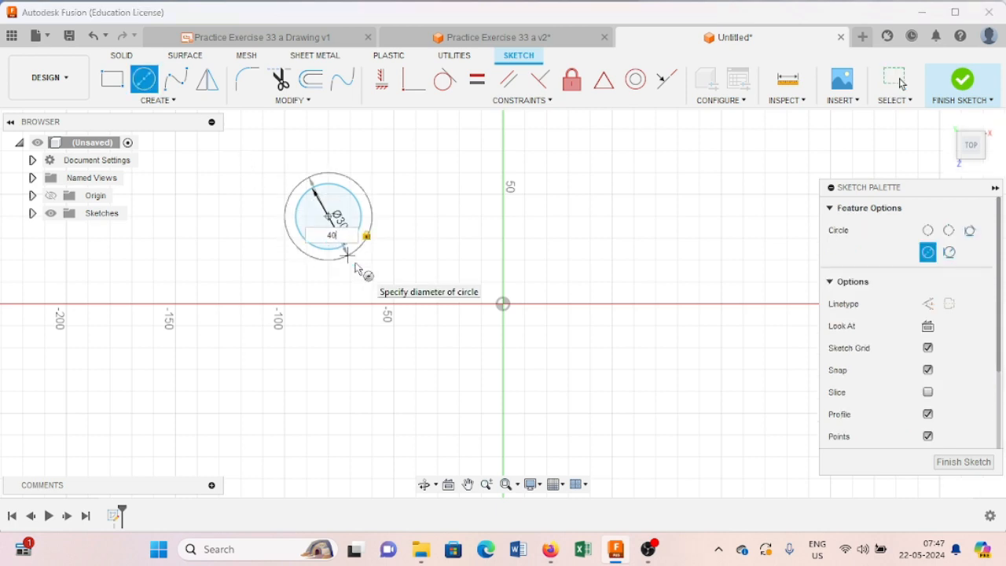
{"action": "key", "text": "Escape"}
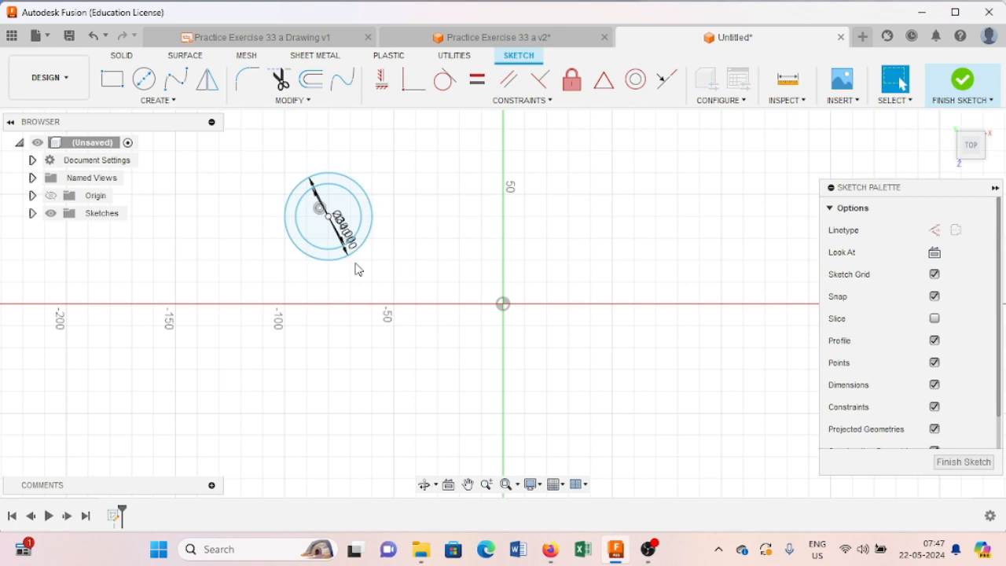
Draw a 65 mm horizontal construction line to the right from the centre of the concentric circles
{"action": "left_click", "coordinate": [153, 108]}
{"action": "left_click", "coordinate": [149, 113]}
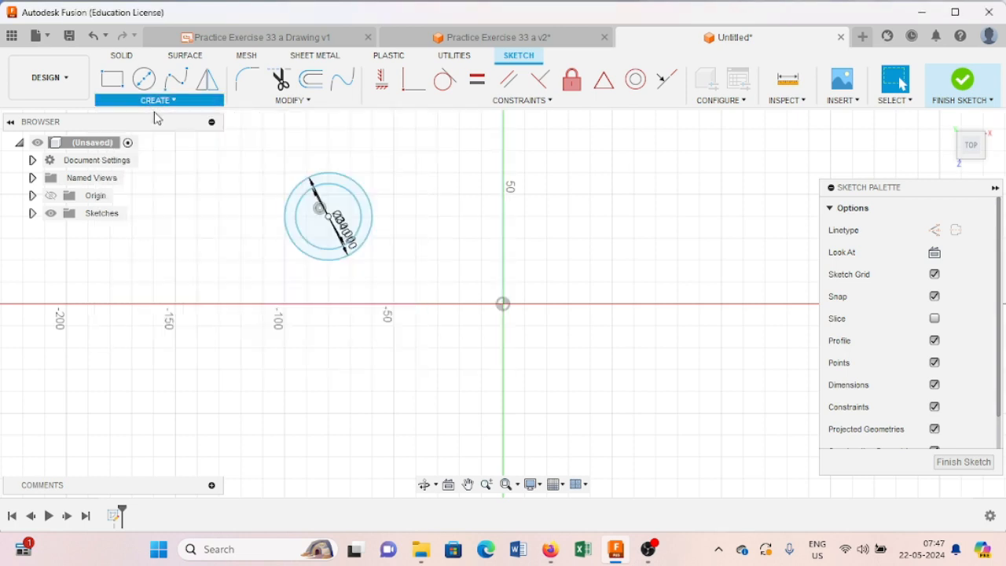
{"action": "left_click", "coordinate": [933, 231]}
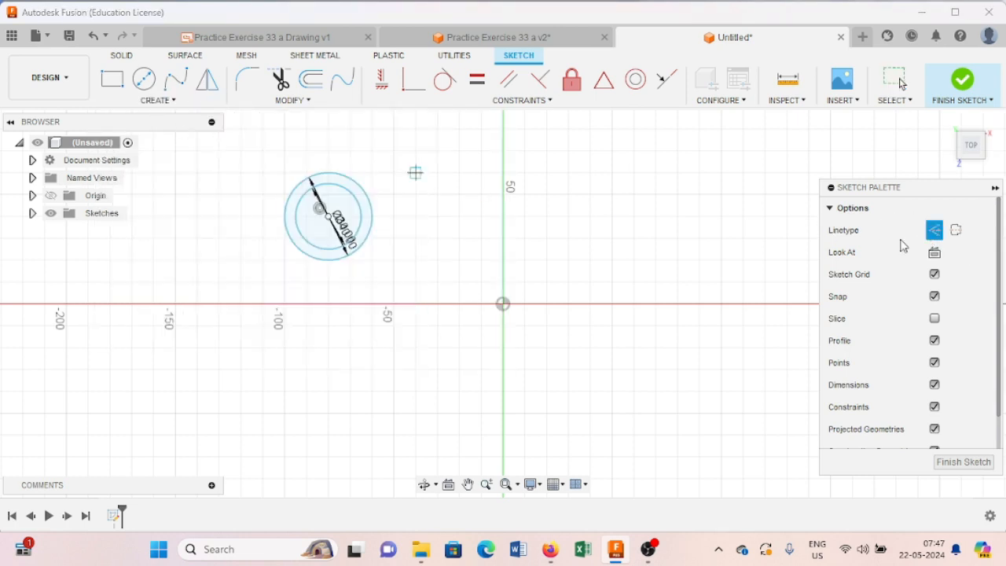
{"action": "left_click", "coordinate": [328, 215]}
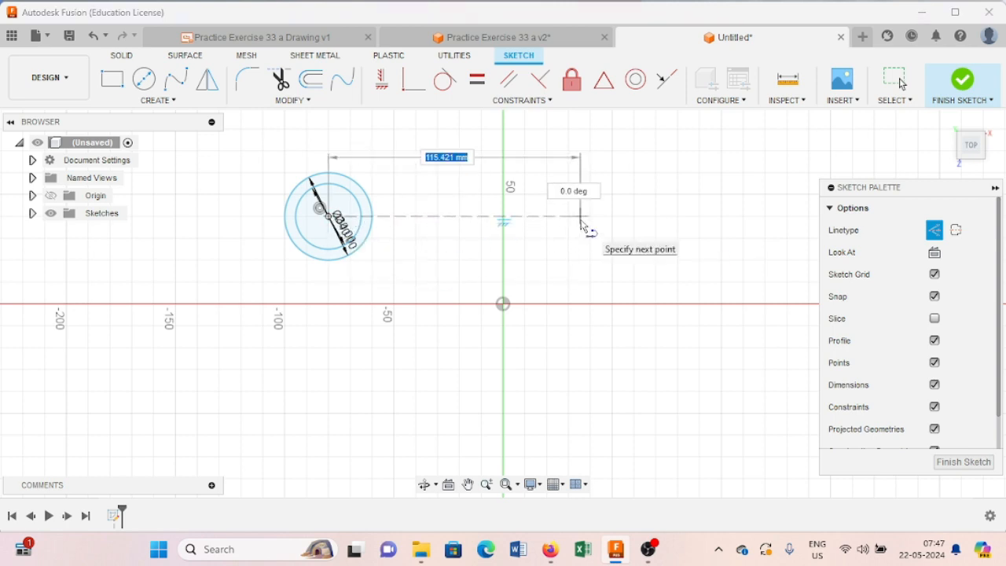
{"action": "type", "text": "65"}
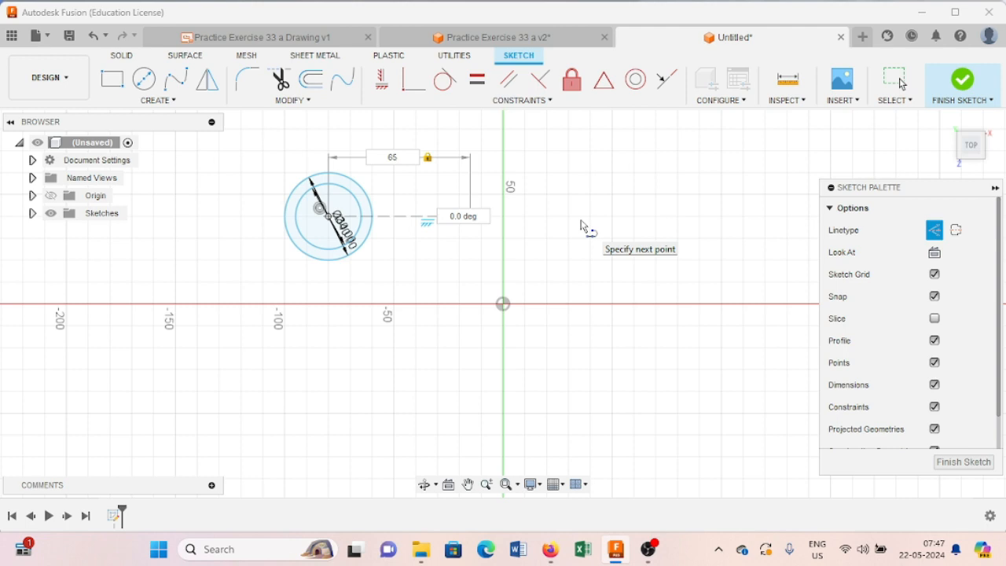
{"action": "key", "text": "Return"}
{"action": "key", "text": "Escape"}
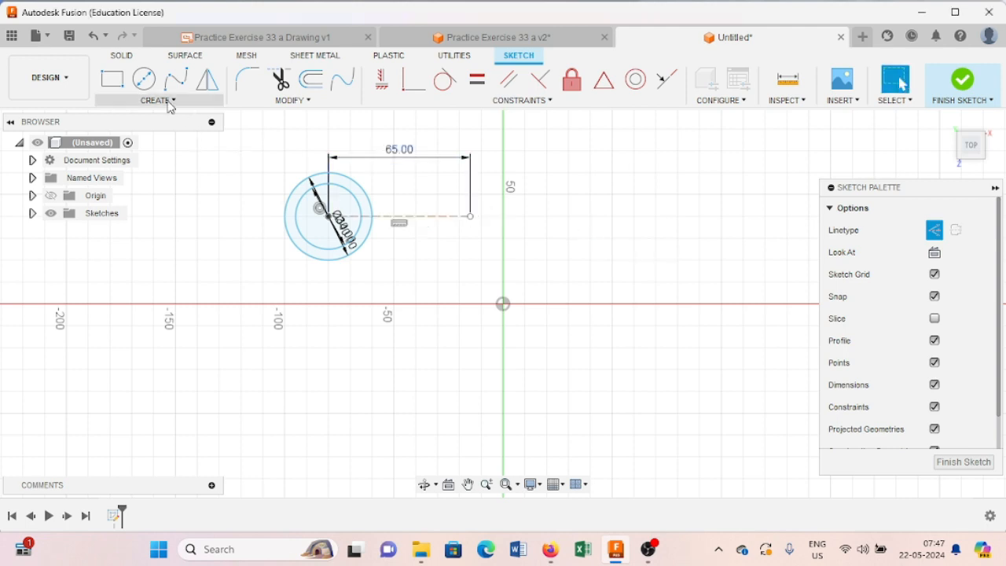
Draw a 30 mm diameter circle centred on the free end of the construction line
{"action": "left_click", "coordinate": [147, 85]}
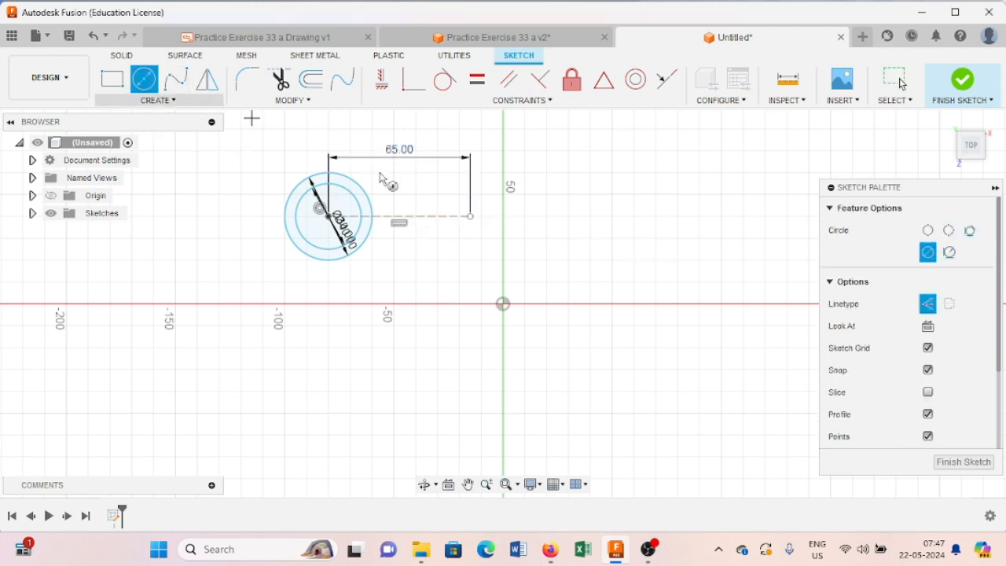
{"action": "left_click", "coordinate": [470, 216]}
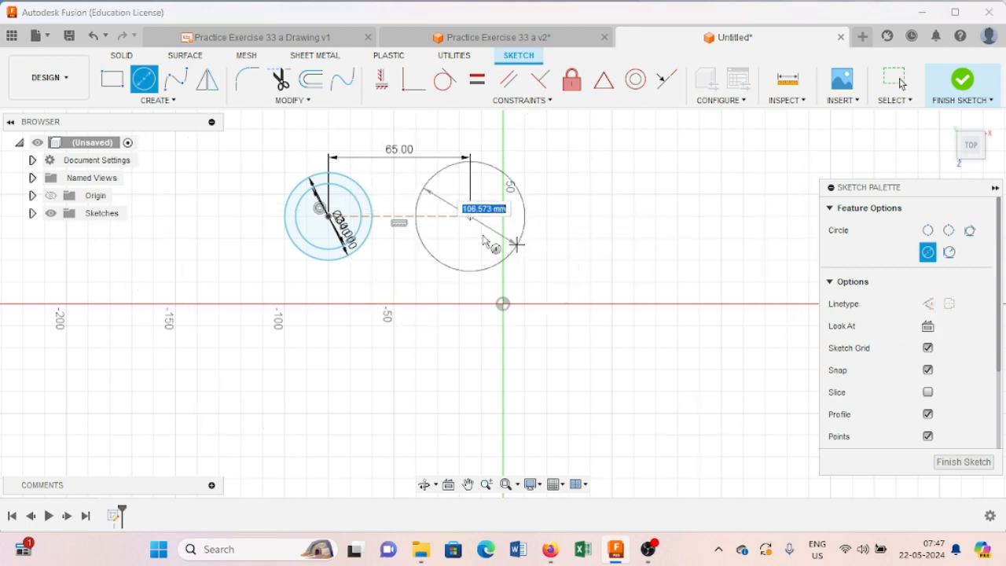
{"action": "type", "text": "30"}
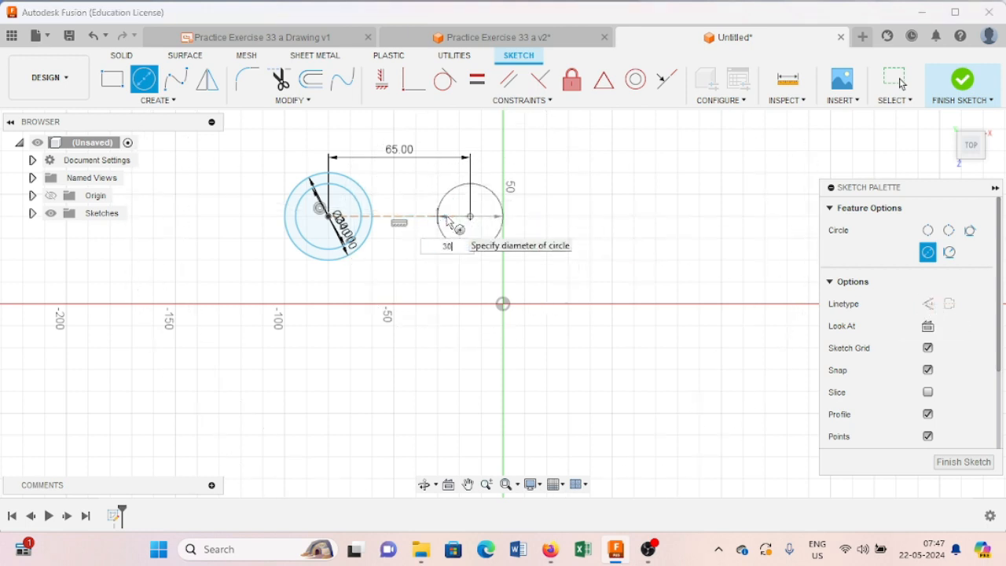
{"action": "key", "text": "Return"}
{"action": "key", "text": "Escape"}
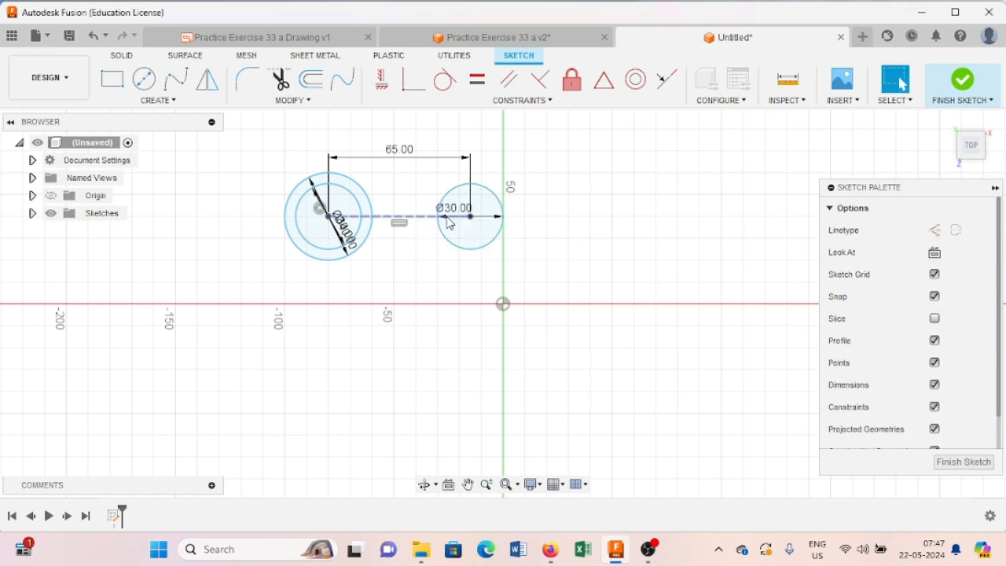
Add a 40 mm diameter circle concentric with the circle at the construction line's right end
{"action": "left_click", "coordinate": [144, 80]}
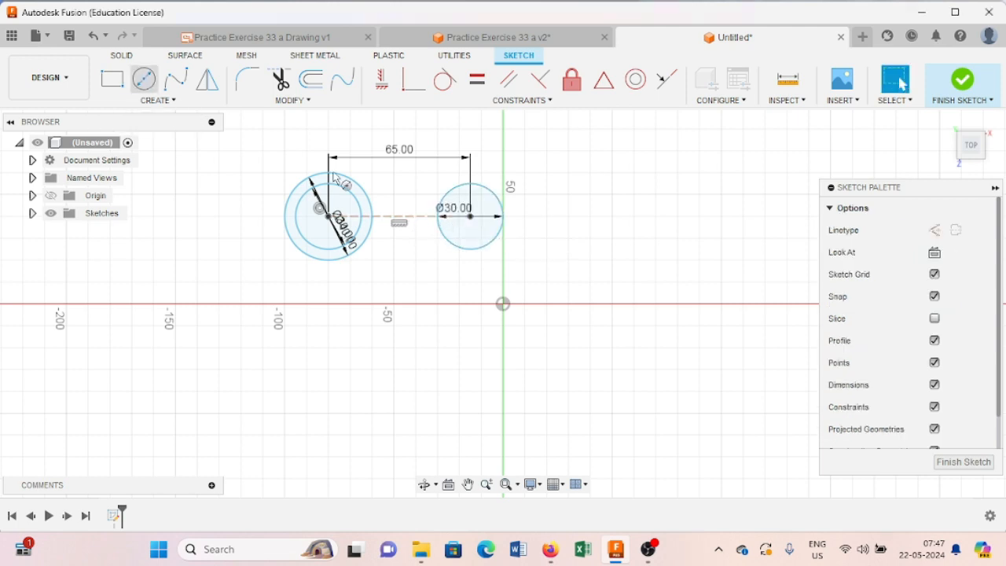
{"action": "left_click", "coordinate": [470, 217]}
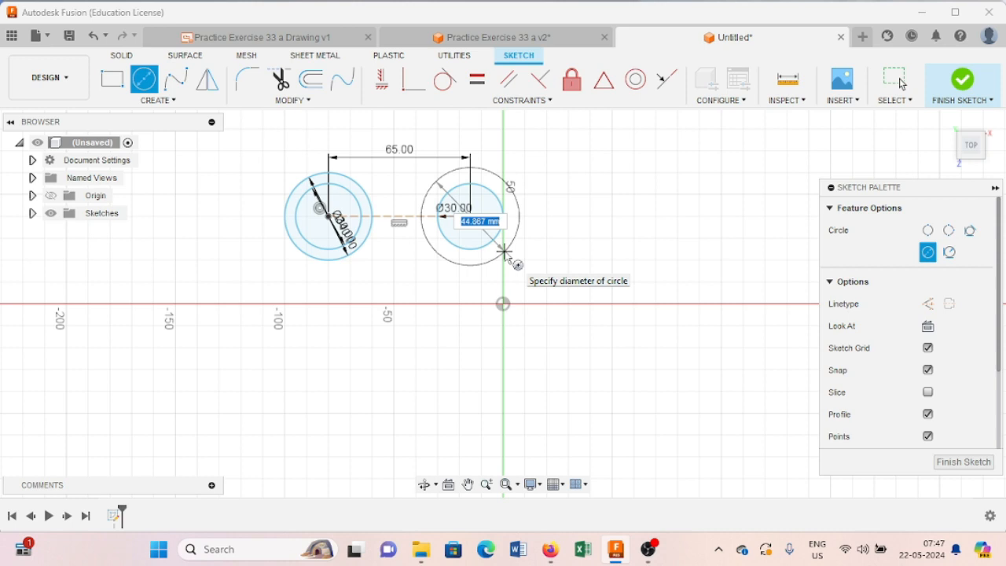
{"action": "key", "text": "Return"}
{"action": "key", "text": "Escape"}
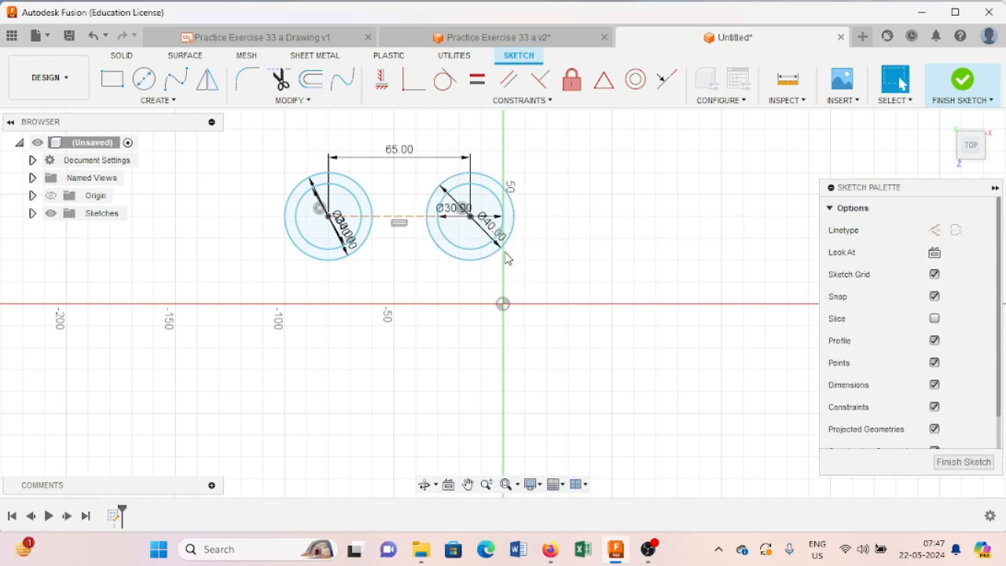
In the Practice Exercise 33 a drawing, add a diameter dimension to the large outer arc on the plan view's left side
{"action": "left_click", "coordinate": [275, 39]}
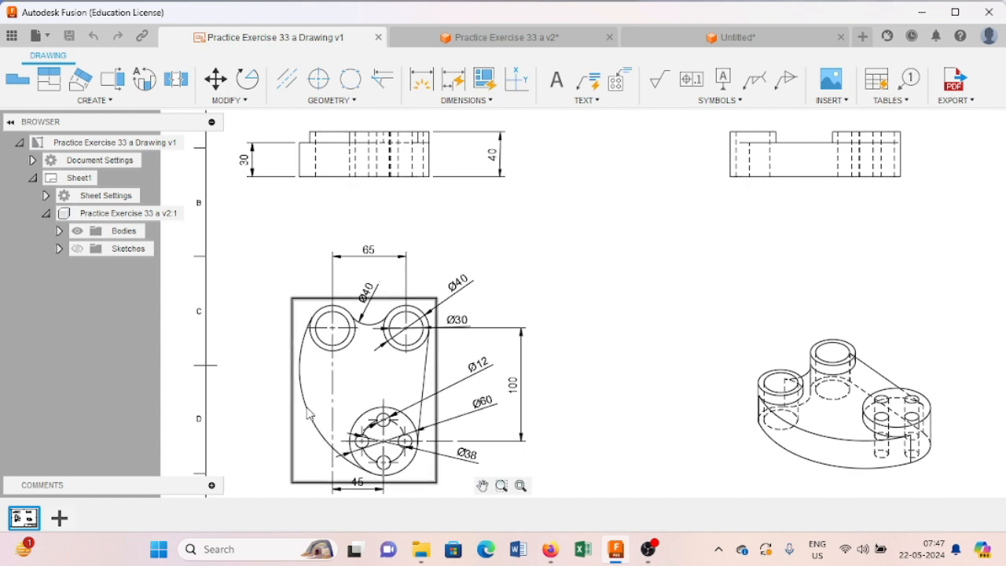
{"action": "scroll", "coordinate": [672, 302], "scroll_direction": "down", "scroll_amount": 2}
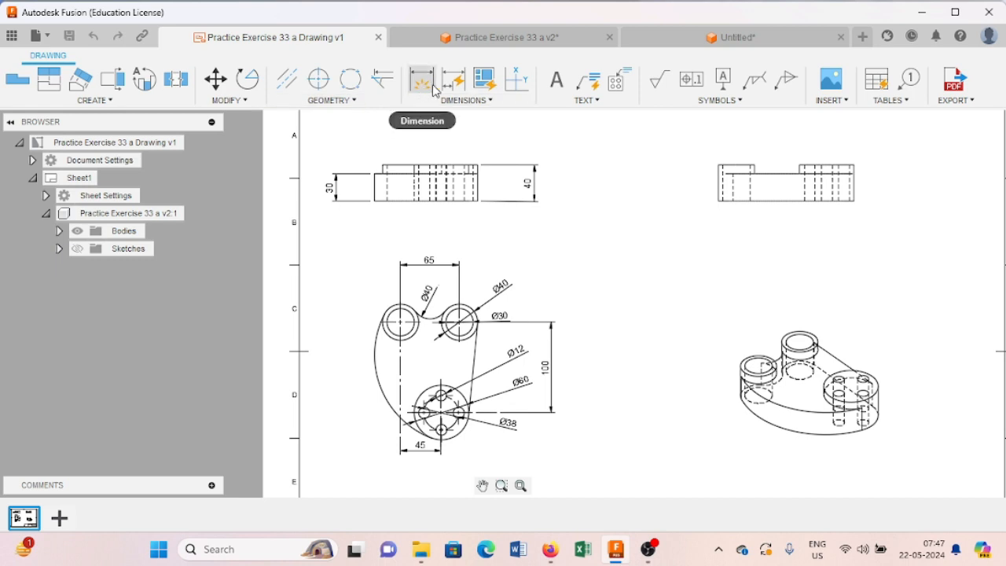
{"action": "left_click", "coordinate": [453, 101]}
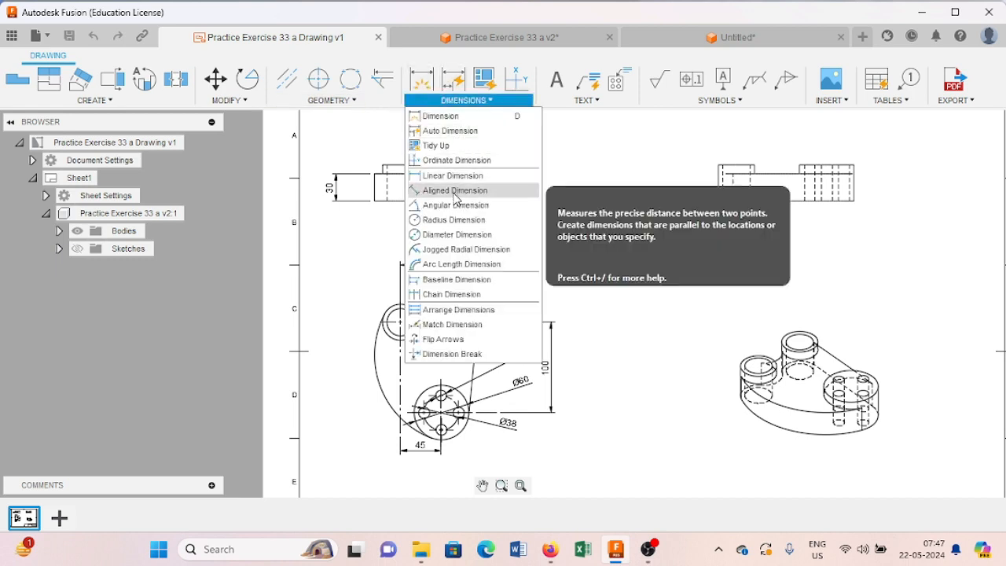
{"action": "left_click", "coordinate": [451, 235]}
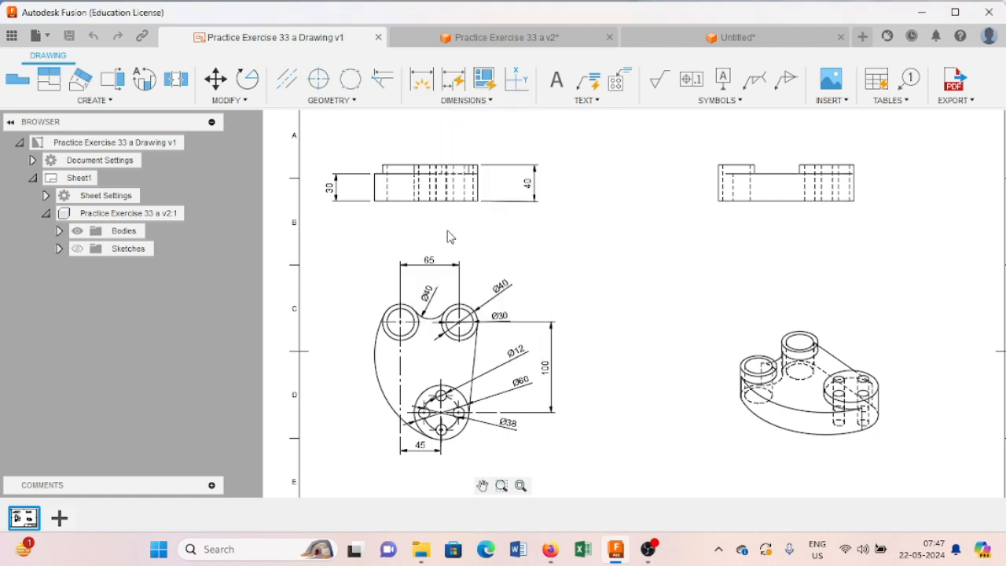
{"action": "left_click", "coordinate": [377, 375]}
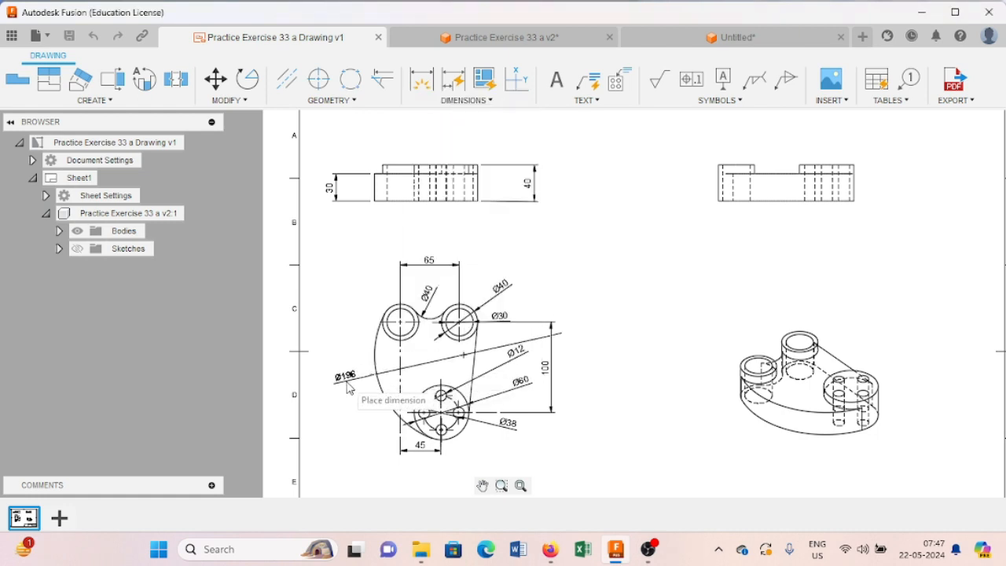
{"action": "left_click", "coordinate": [363, 385]}
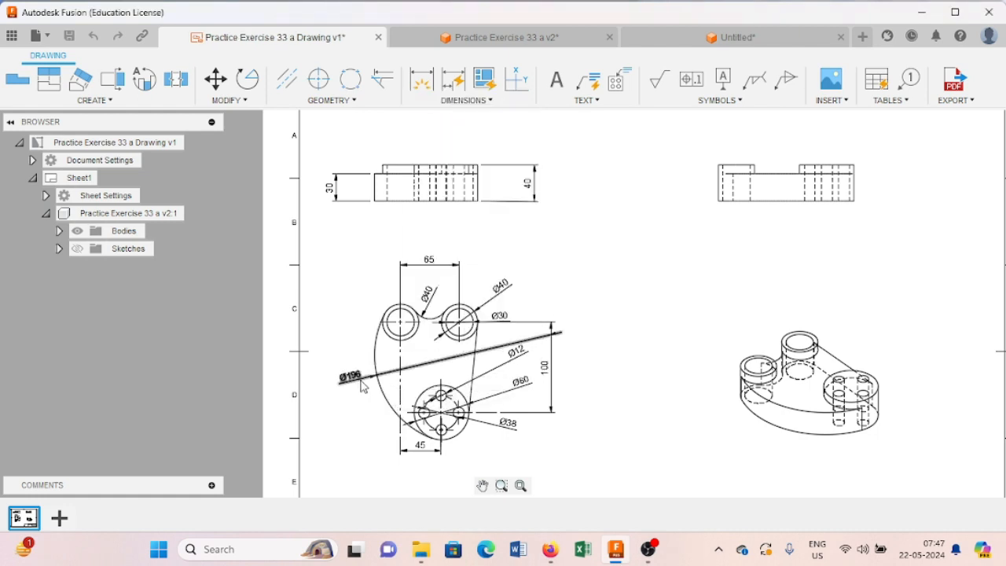
Check the drawing, then in the Untitled design sketch a 60 mm diameter circle below the two pairs of concentric circles
{"action": "left_click", "coordinate": [677, 47]}
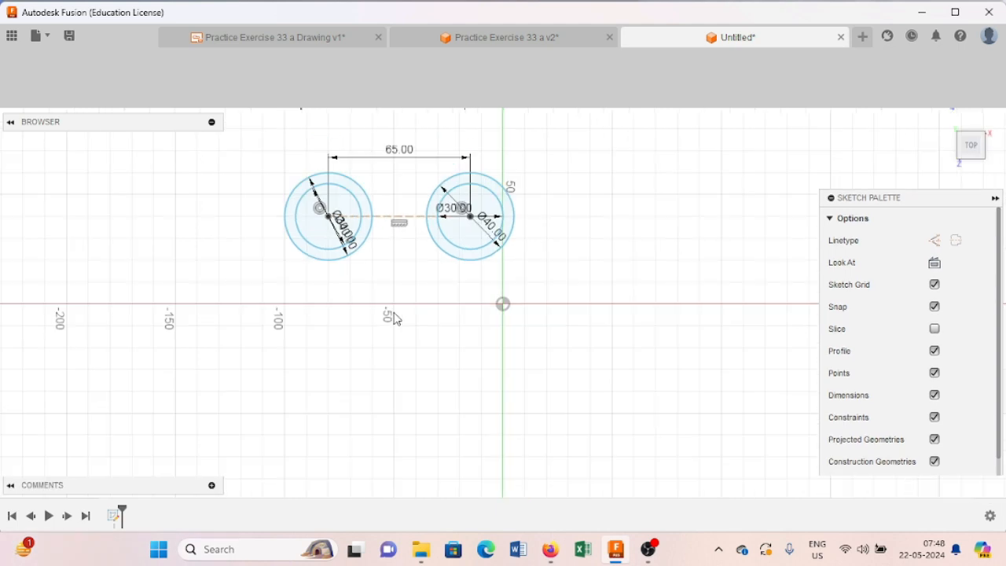
{"action": "left_click", "coordinate": [308, 38]}
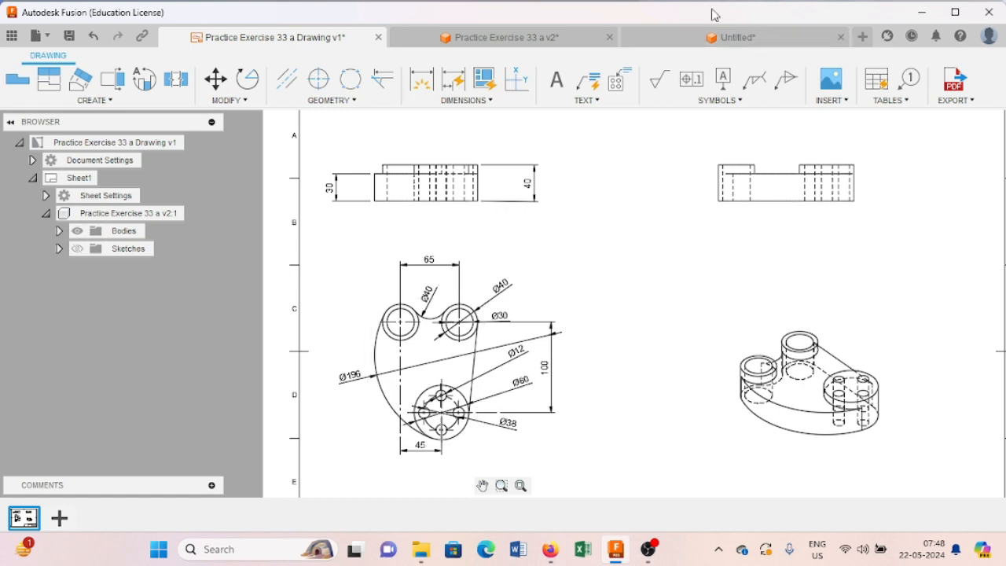
{"action": "left_click", "coordinate": [701, 39]}
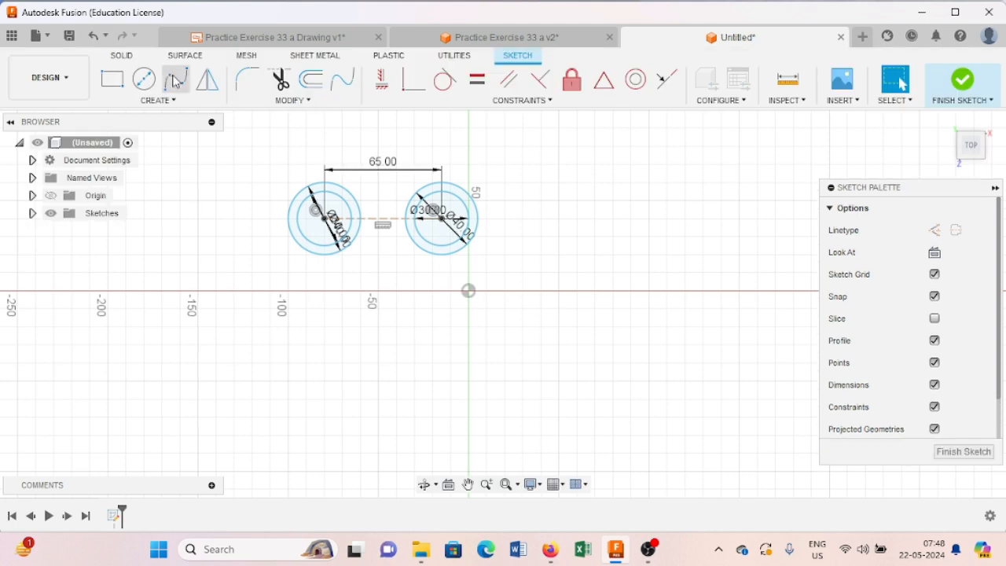
{"action": "left_click", "coordinate": [144, 79]}
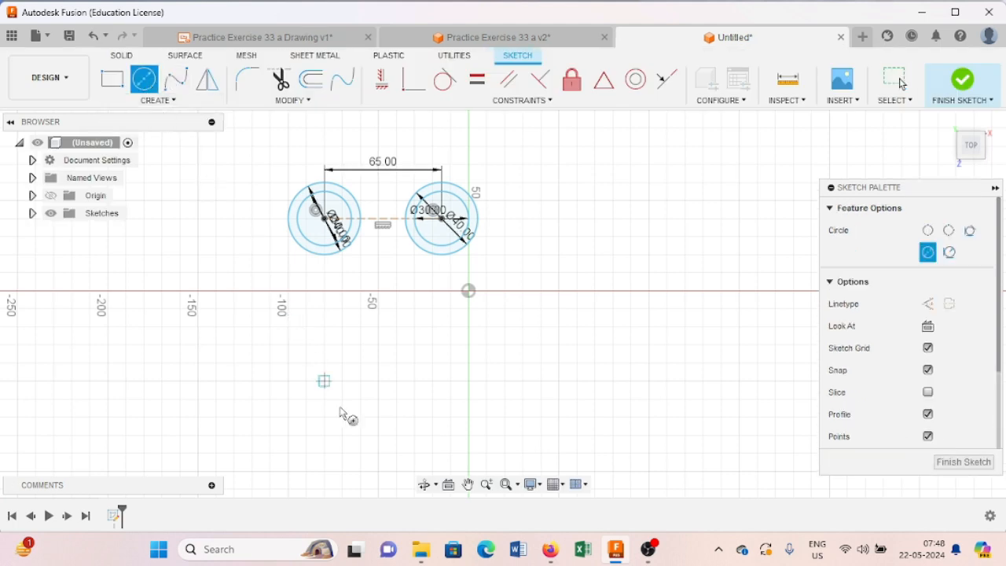
{"action": "left_click", "coordinate": [415, 418]}
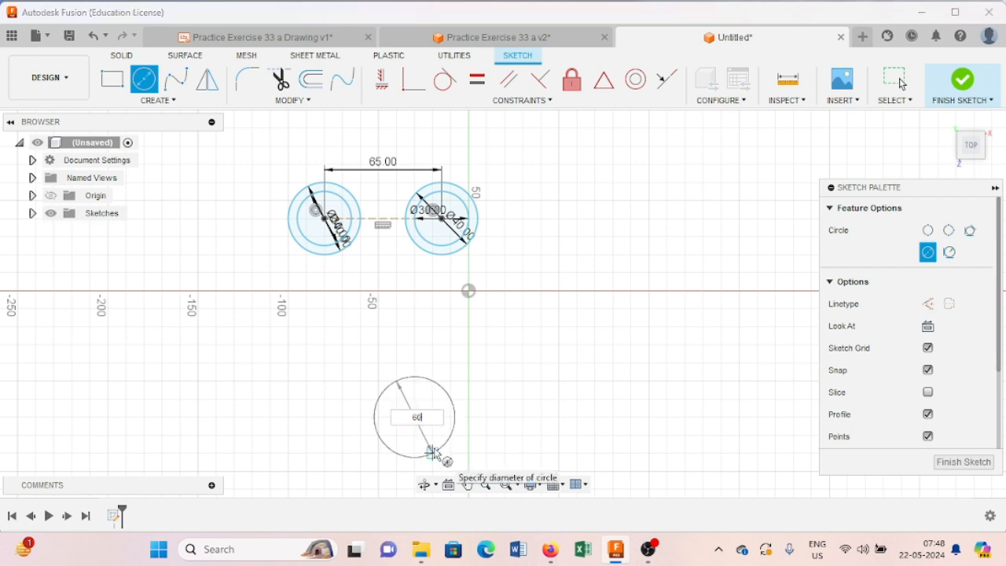
{"action": "key", "text": "Return"}
{"action": "key", "text": "Escape"}
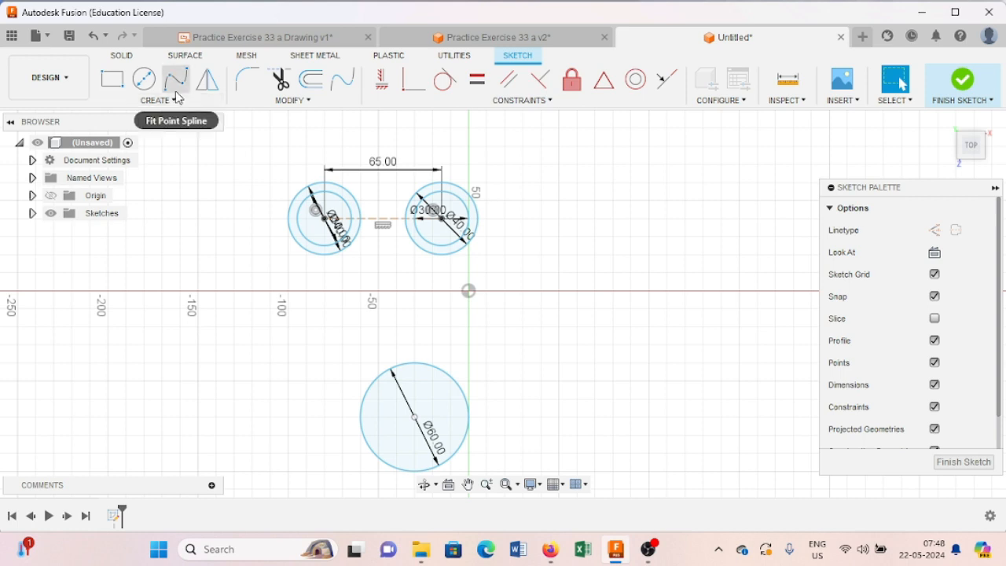
Dimension the horizontal distance between the left concentric circles' centre and the 60 mm circle's centre as 45 mm, following the drawing
{"action": "left_click", "coordinate": [167, 103]}
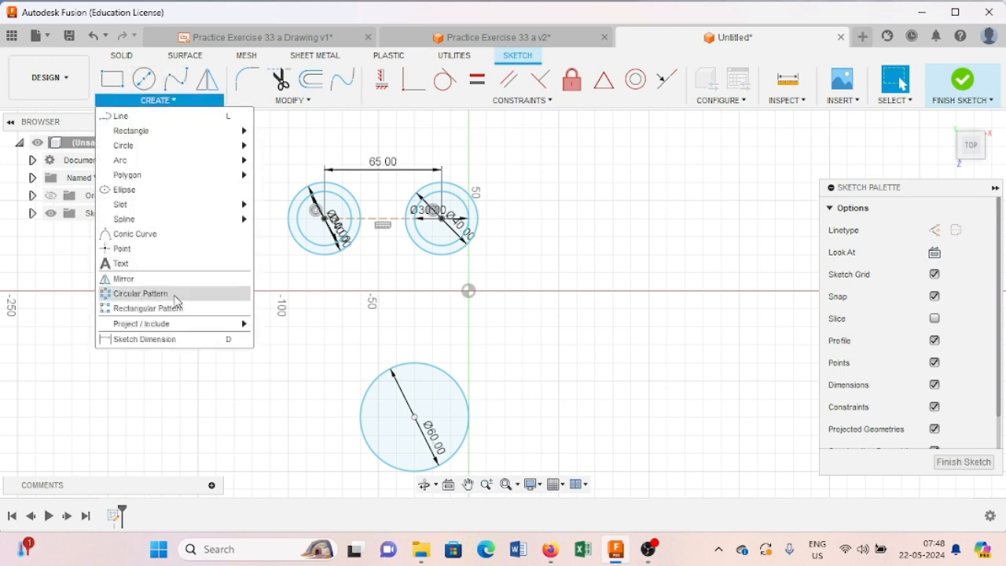
{"action": "left_click", "coordinate": [242, 37]}
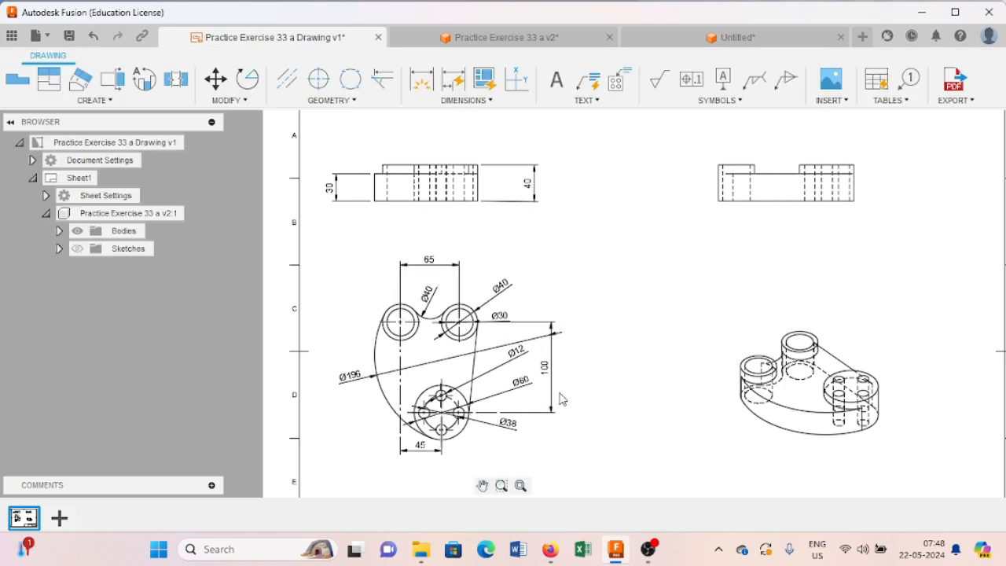
{"action": "left_click", "coordinate": [680, 42]}
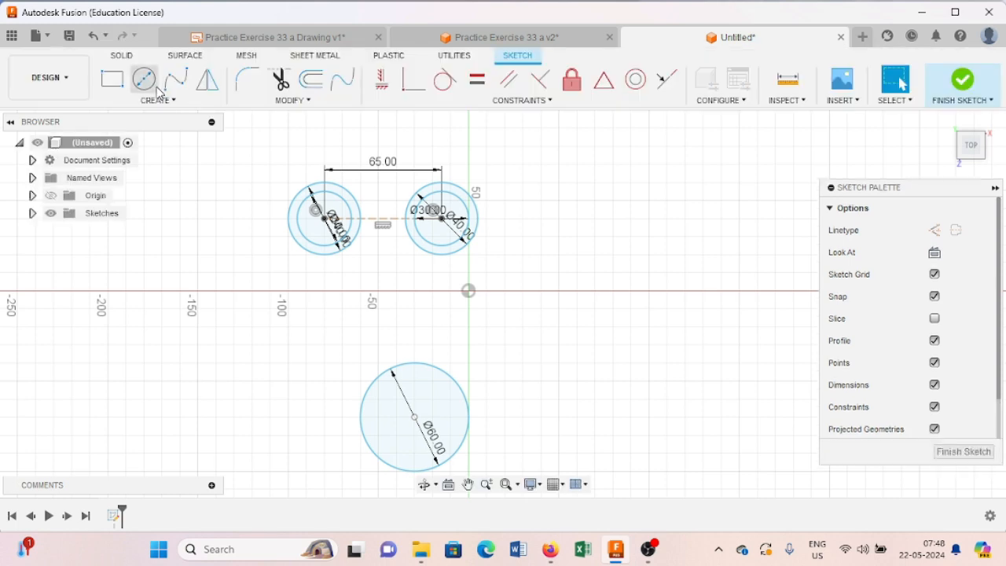
{"action": "left_click", "coordinate": [168, 106]}
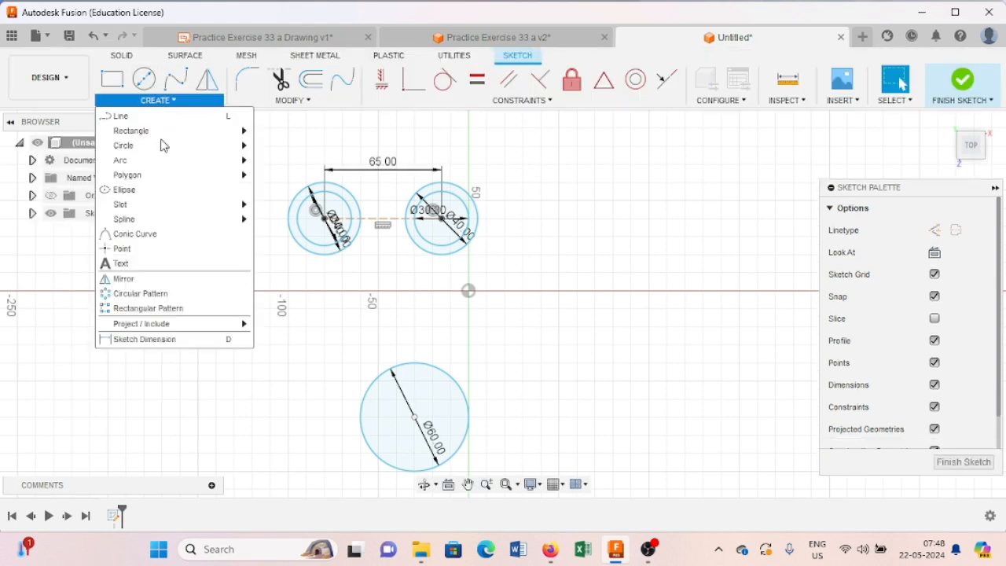
{"action": "left_click", "coordinate": [150, 344]}
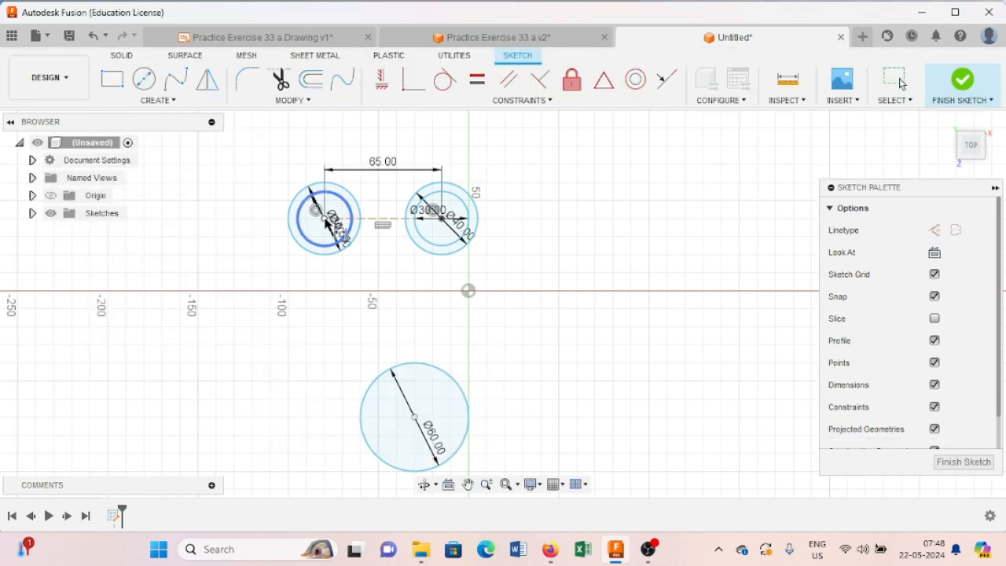
{"action": "left_click", "coordinate": [415, 417]}
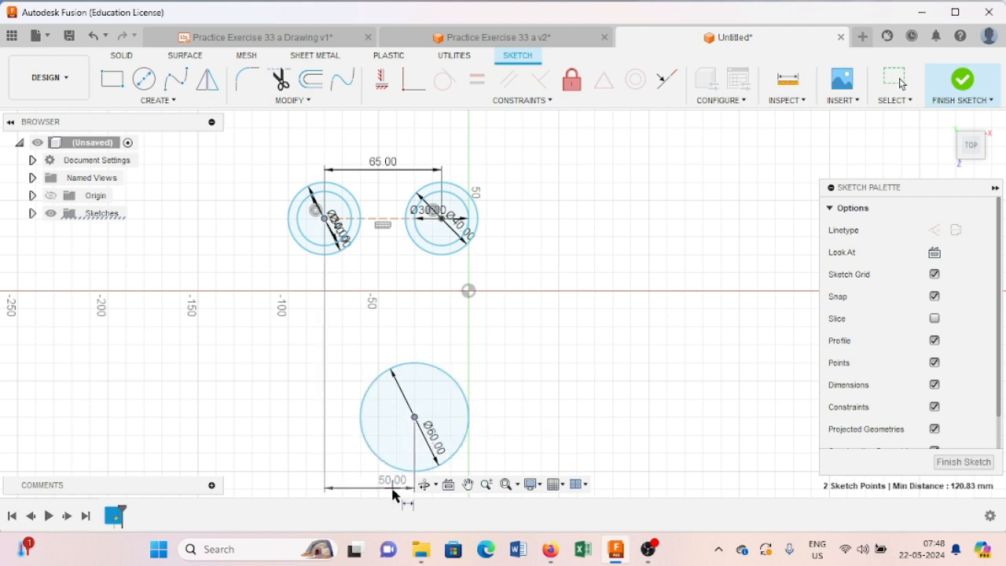
{"action": "left_click", "coordinate": [394, 492]}
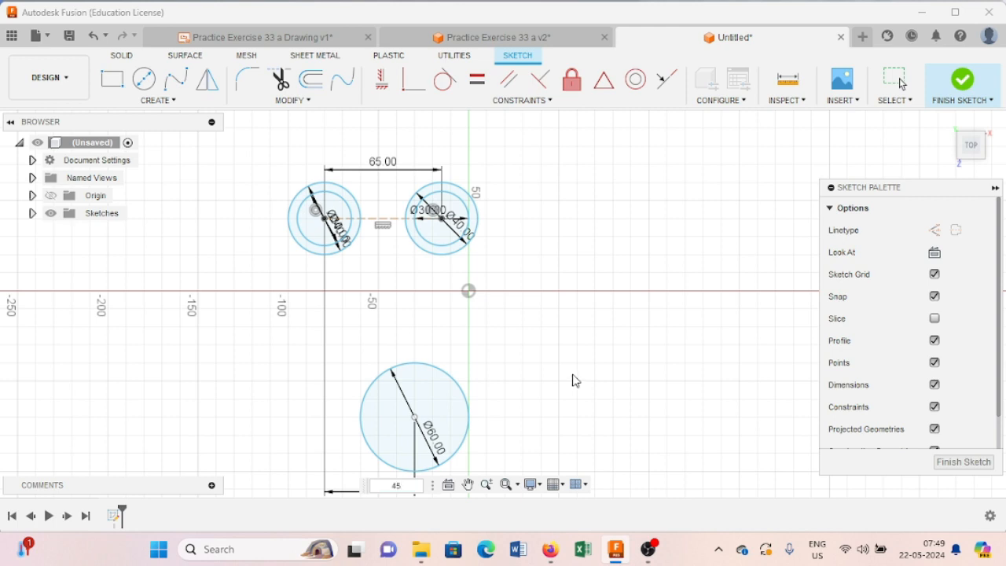
{"action": "key", "text": "Return"}
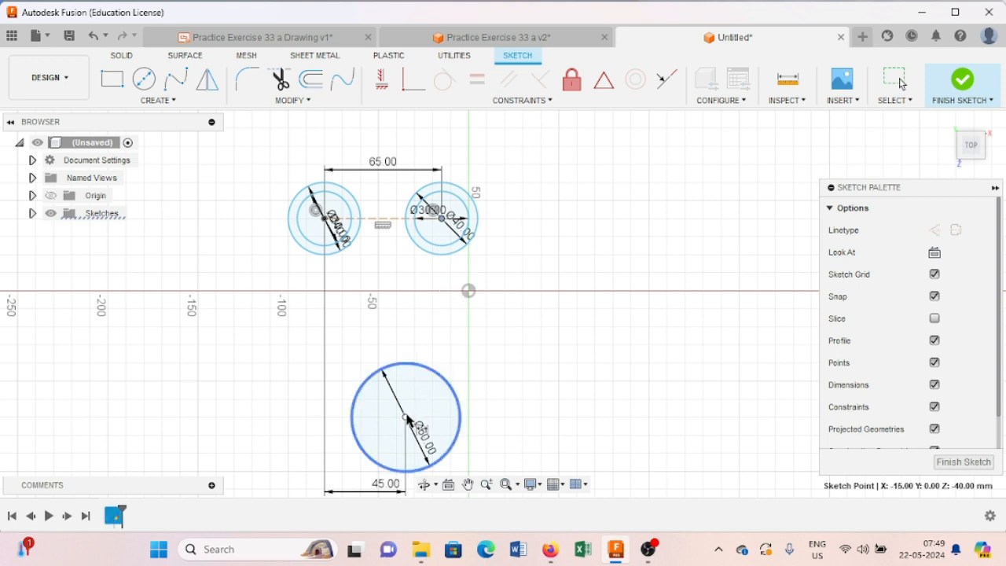
Dimension the vertical distance between the right concentric circles' centre and the 60 mm circle's centre as 100 mm
{"action": "left_click", "coordinate": [406, 417]}
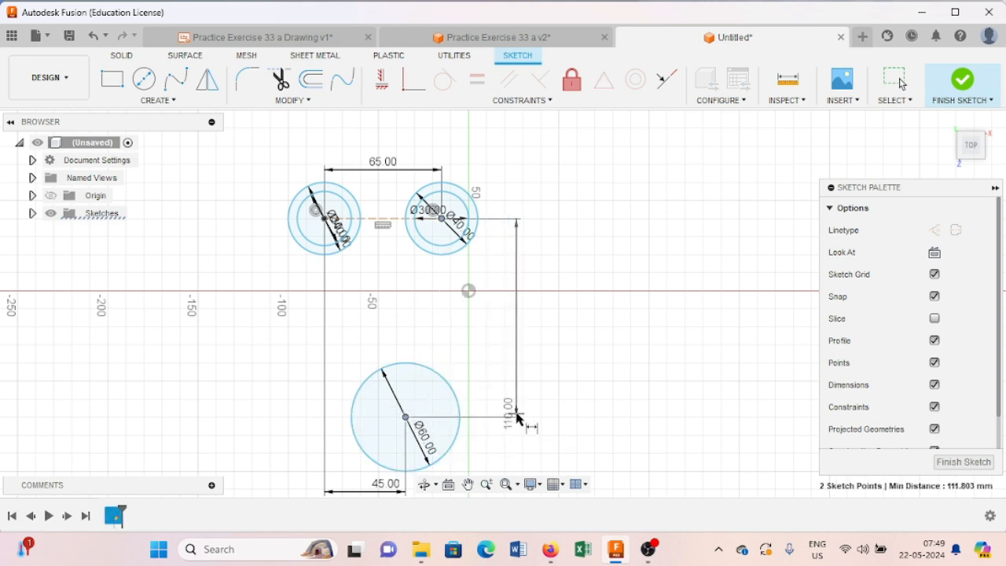
{"action": "left_click", "coordinate": [533, 415]}
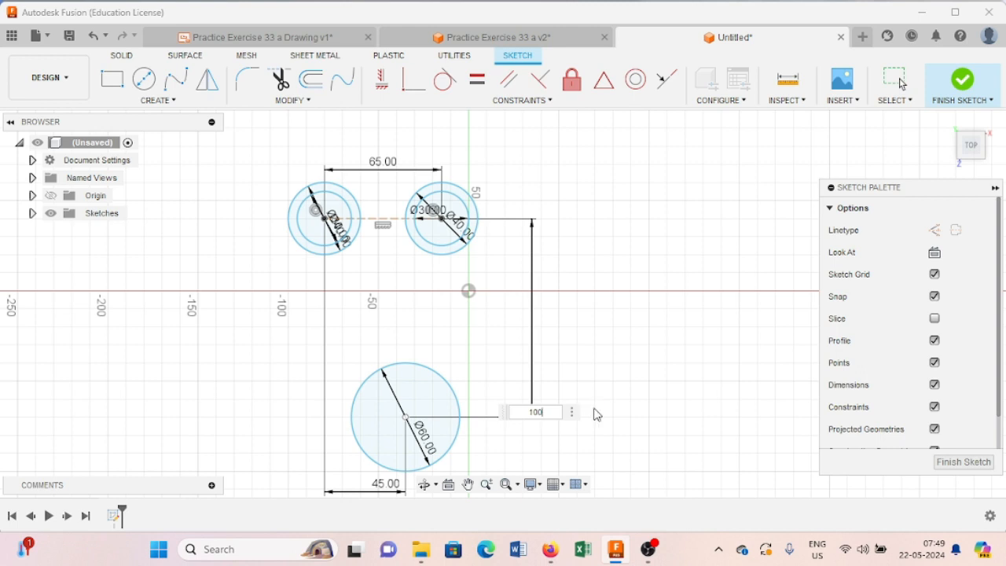
{"action": "type", "text": "100"}
{"action": "key", "text": "Return"}
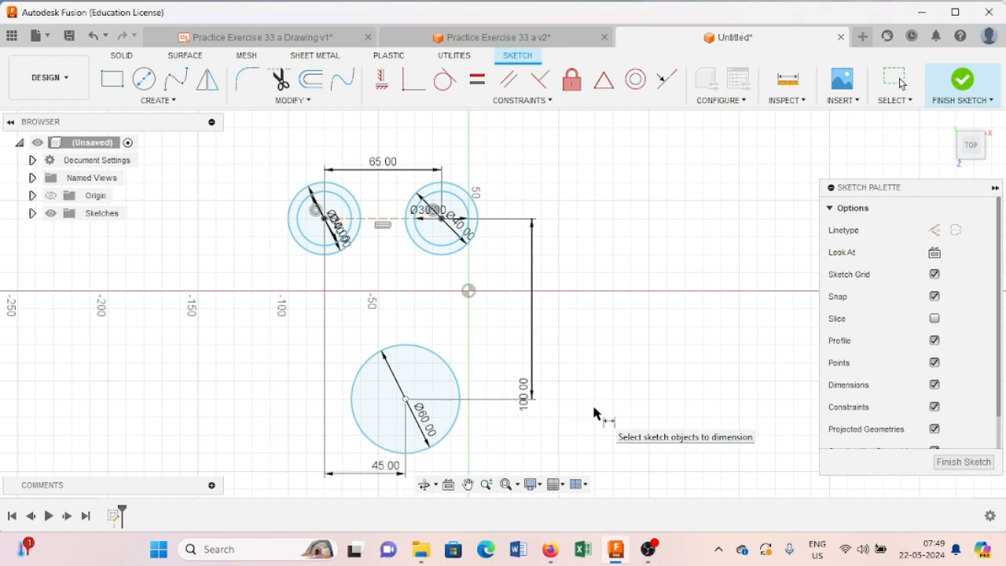
Draw a 196 mm diameter circle around the existing circles, centred between the upper pairs and the 60 mm circle
{"action": "left_click", "coordinate": [144, 79]}
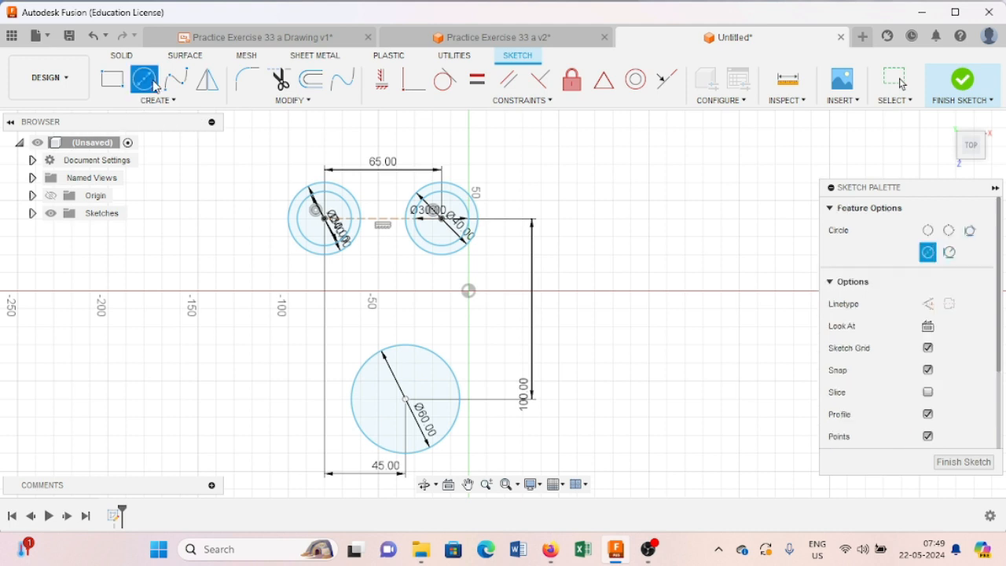
{"action": "left_click", "coordinate": [425, 290]}
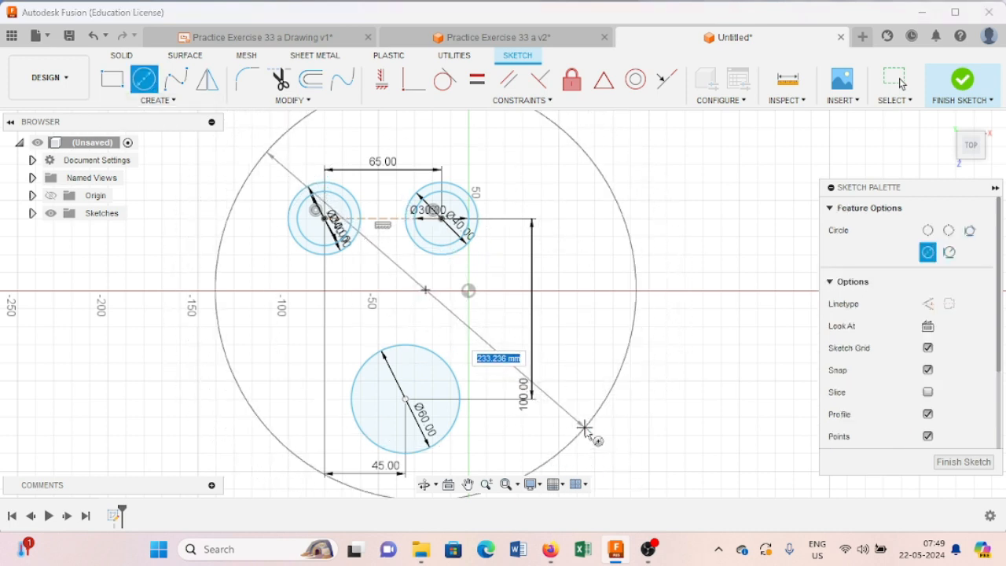
{"action": "type", "text": "196"}
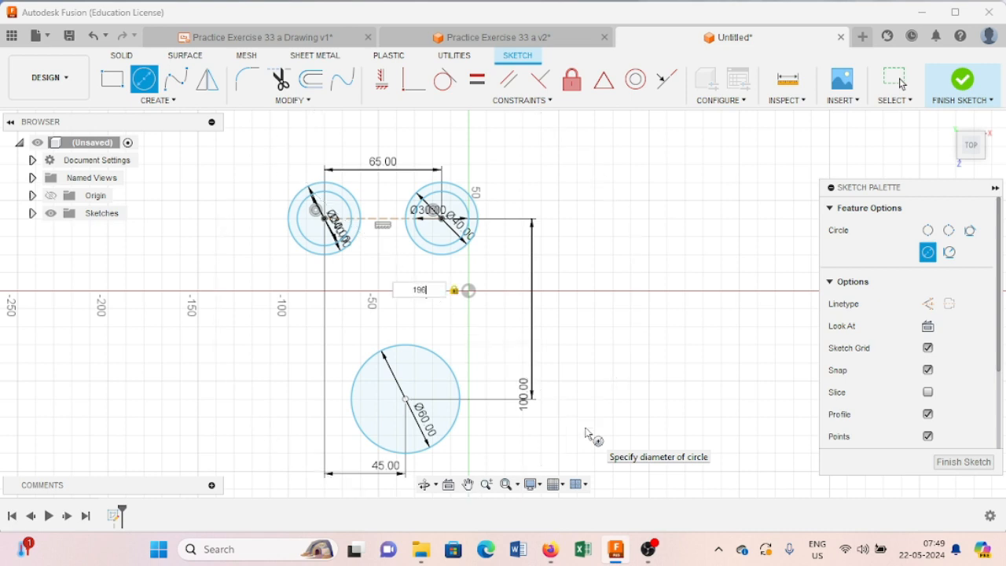
{"action": "key", "text": "Return"}
{"action": "key", "text": "Escape"}
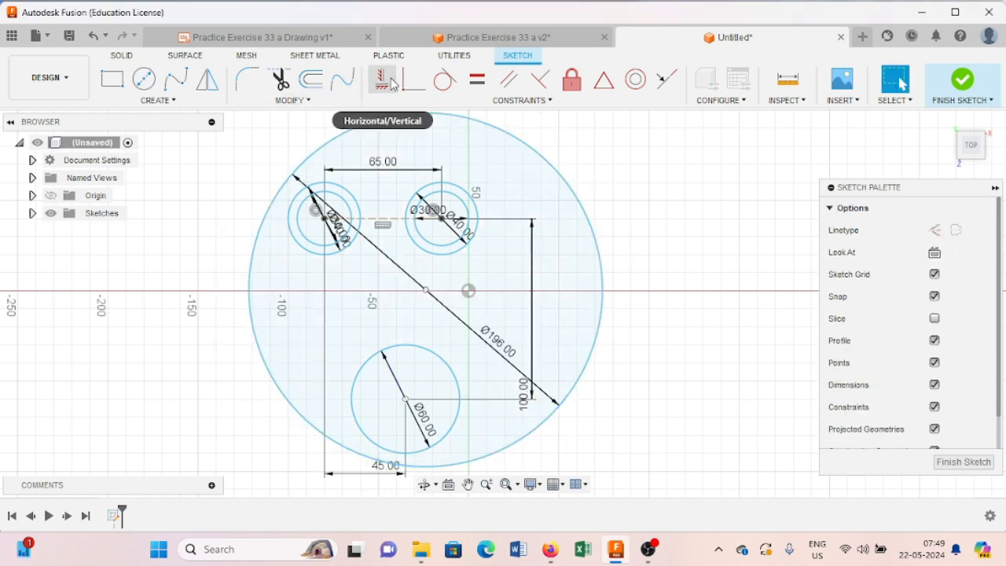
Make the 196 mm circle tangent to the left 40 mm circle and the 60 mm circle, and trim it to the left-hand arc between them
{"action": "left_click", "coordinate": [439, 82]}
{"action": "left_click", "coordinate": [330, 145]}
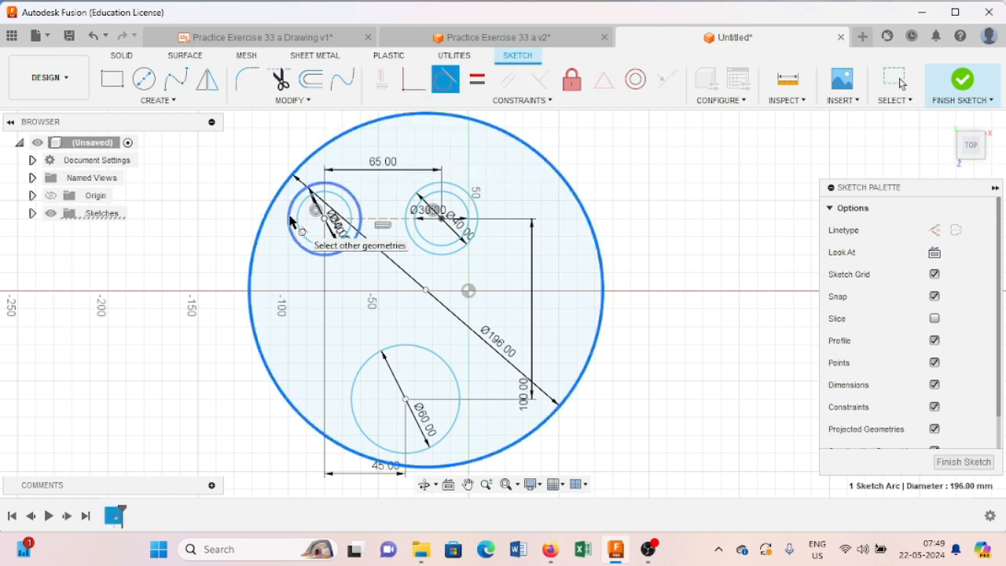
{"action": "left_click", "coordinate": [290, 220]}
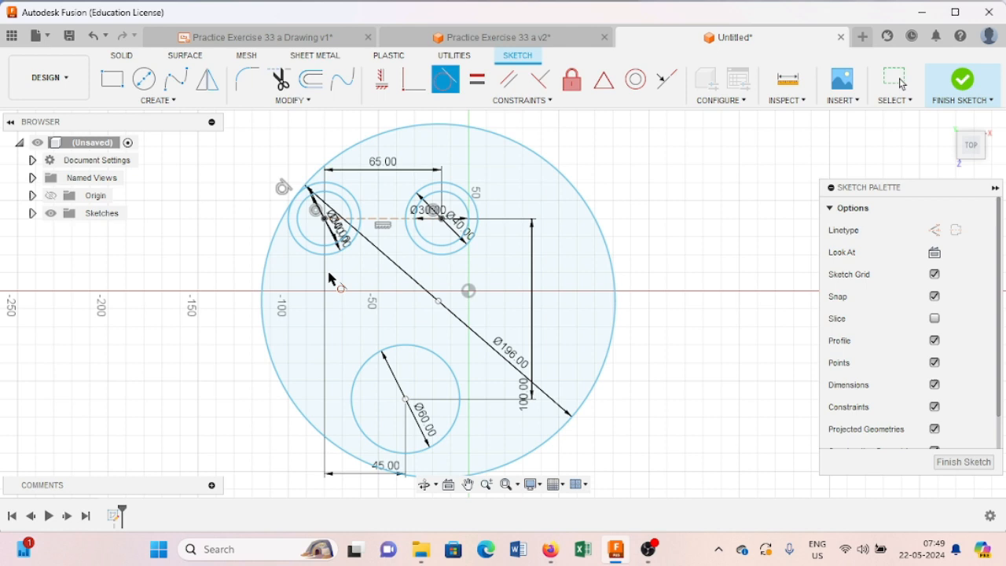
{"action": "left_click", "coordinate": [329, 445]}
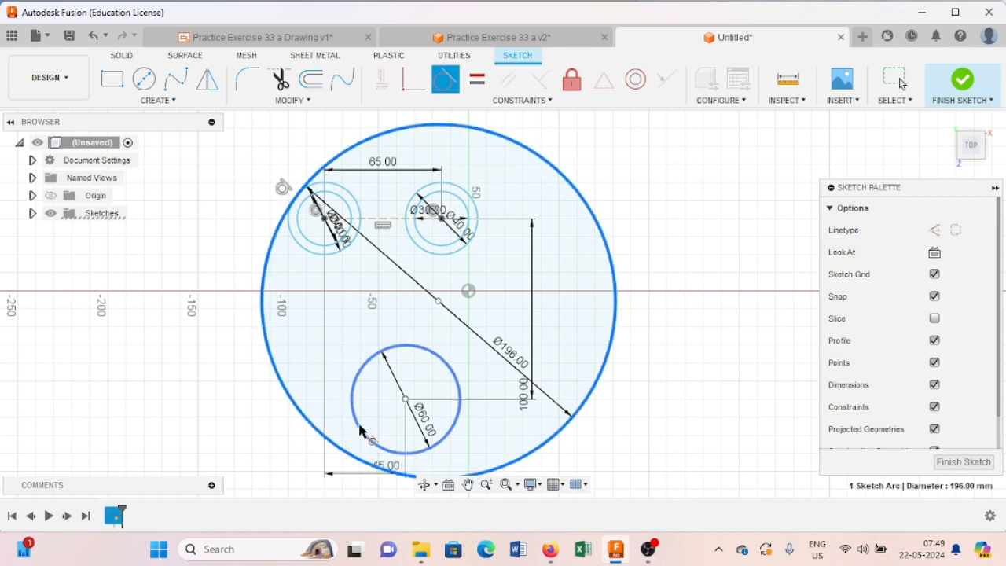
{"action": "left_click", "coordinate": [360, 431]}
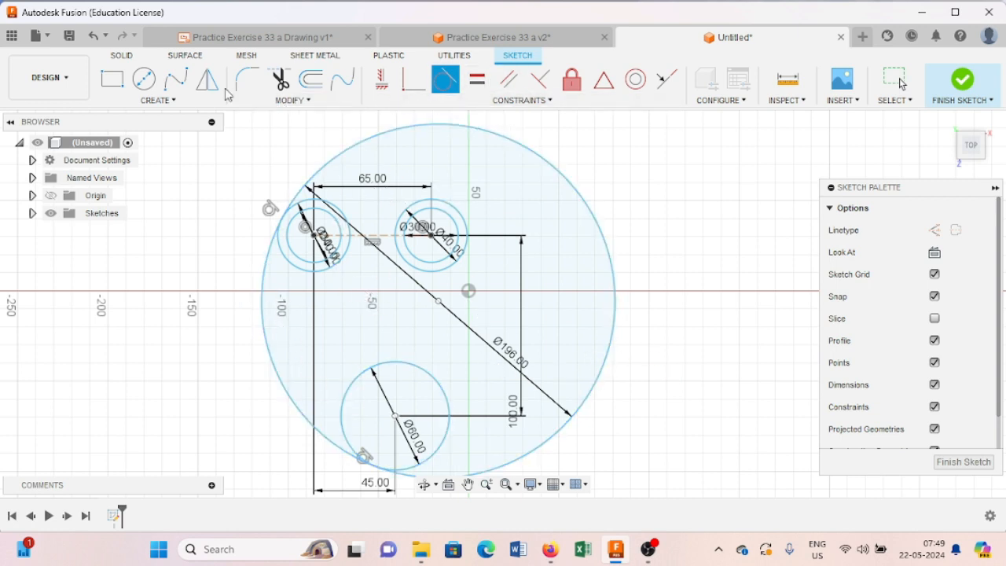
{"action": "left_click", "coordinate": [279, 80]}
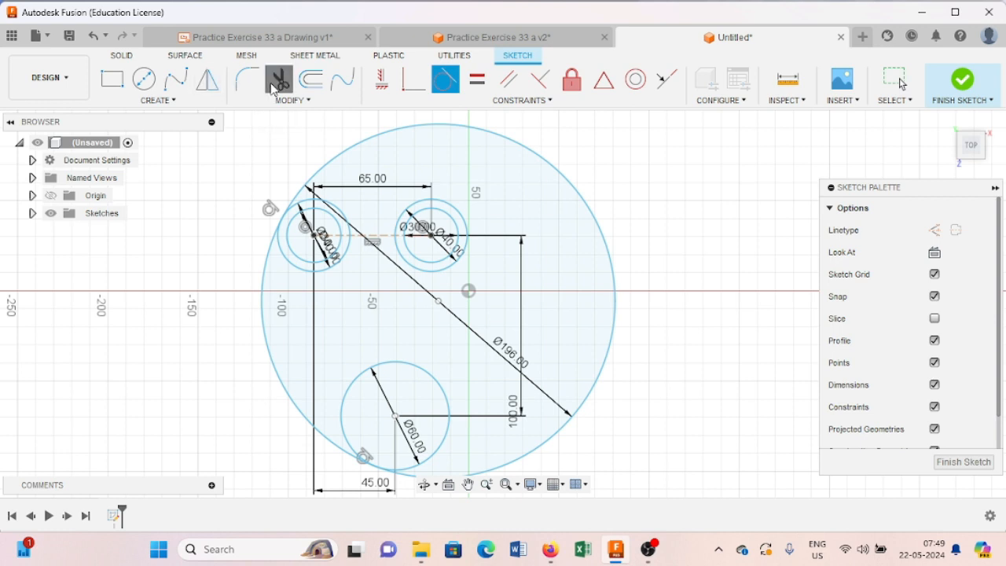
{"action": "left_click", "coordinate": [368, 146]}
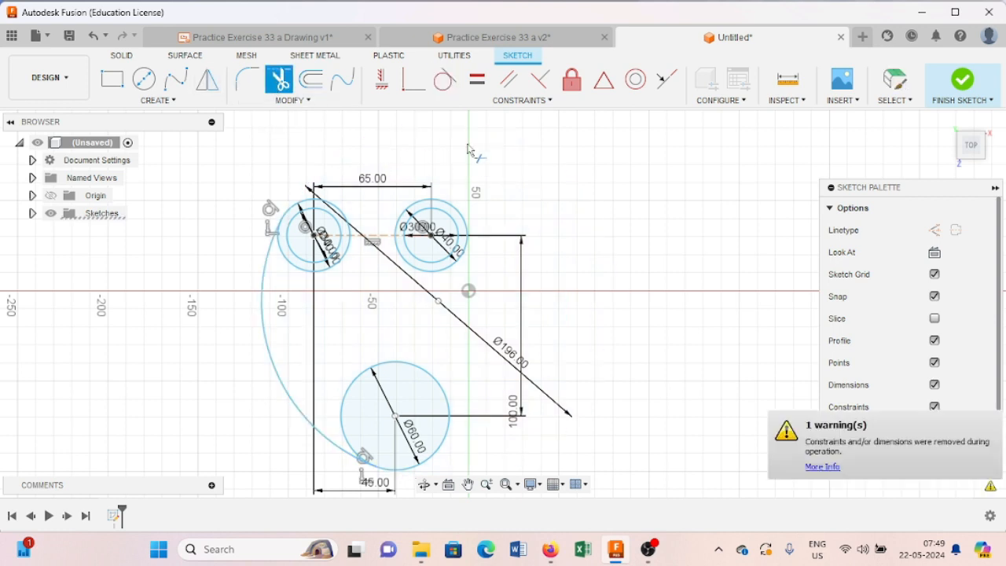
Check the drawing, then sketch a 40 mm diameter circle above and between the two pairs of concentric circles
{"action": "left_click", "coordinate": [220, 38]}
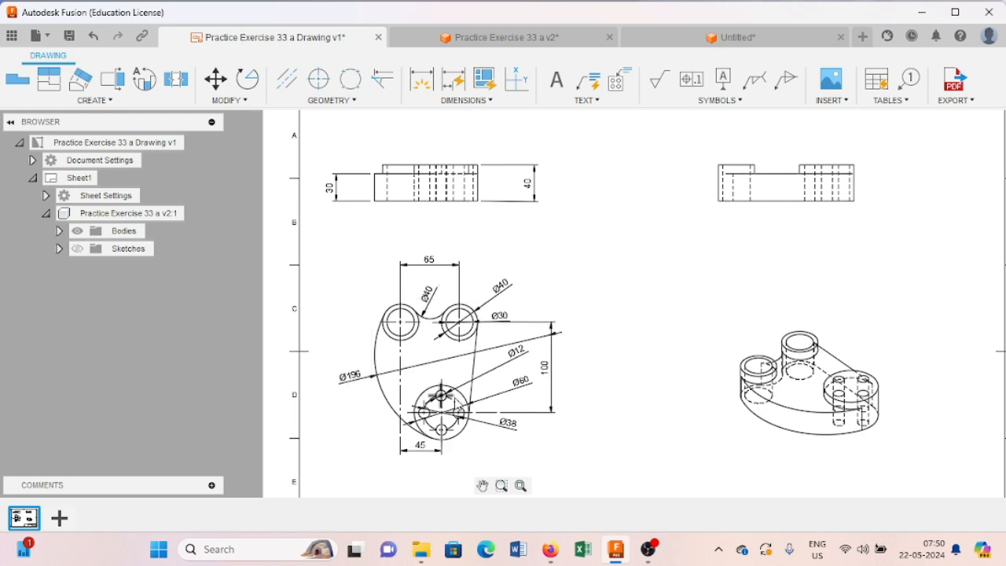
{"action": "left_click", "coordinate": [667, 33]}
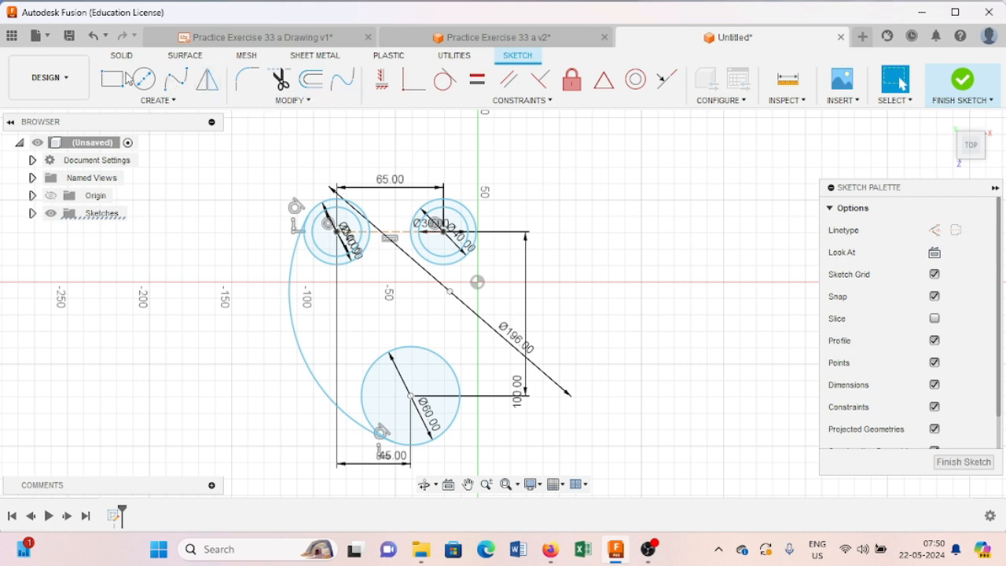
{"action": "left_click", "coordinate": [144, 78]}
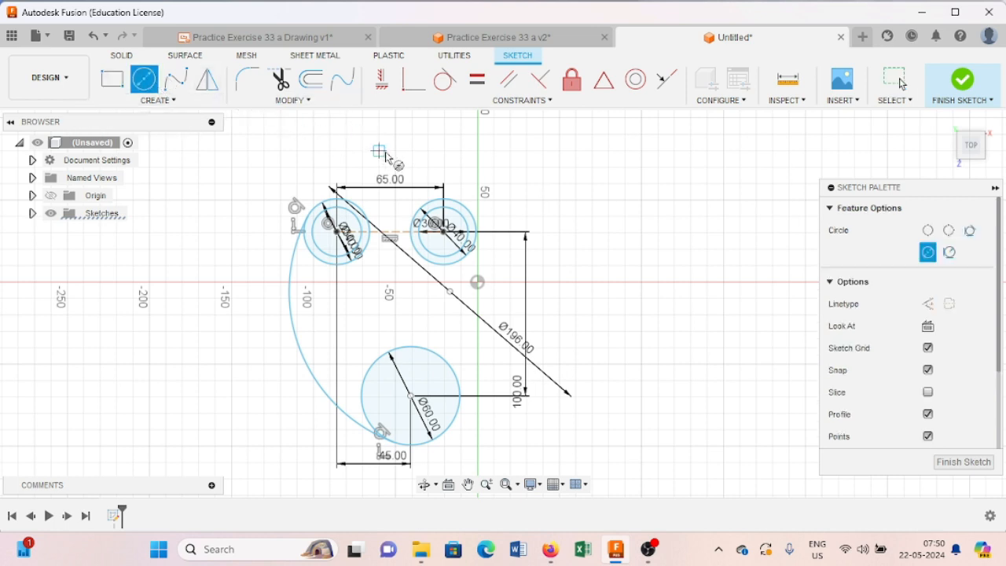
{"action": "left_click", "coordinate": [378, 134]}
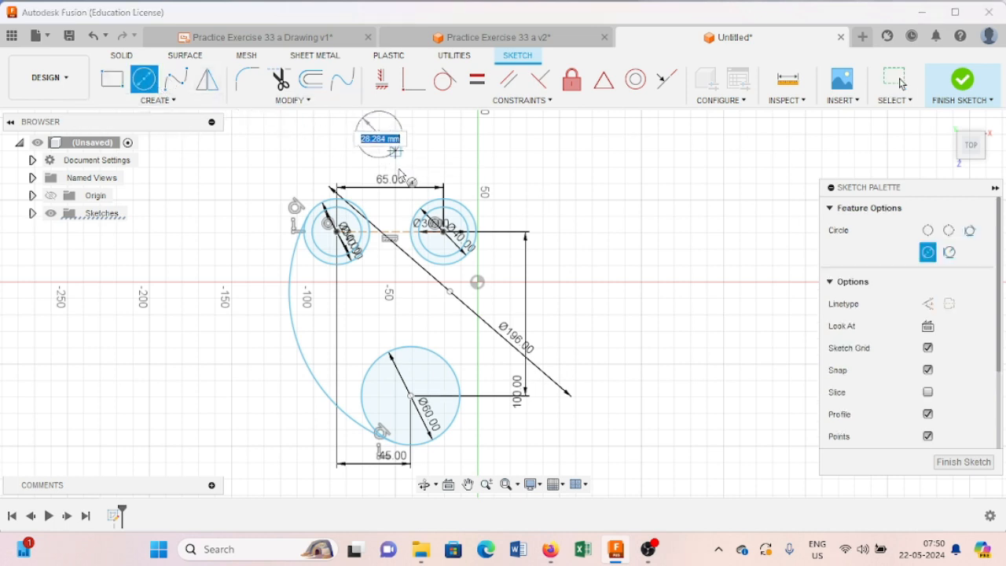
{"action": "type", "text": "4"}
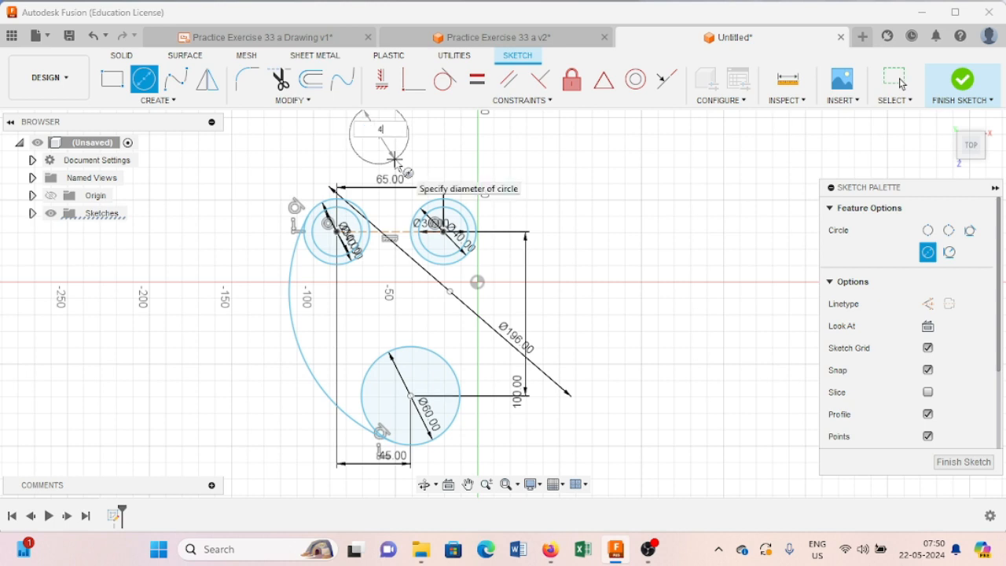
{"action": "type", "text": "0"}
{"action": "key", "text": "Return"}
{"action": "key", "text": "Escape"}
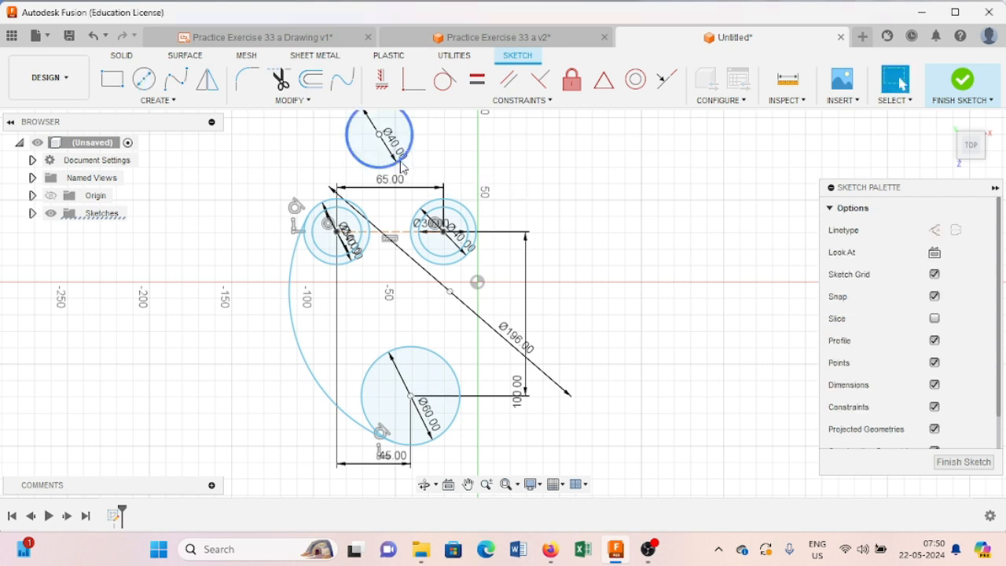
Make the upper 40 mm circle tangent to both outer circles of the concentric pairs, and trim it to the lower arc between them
{"action": "left_click", "coordinate": [445, 79]}
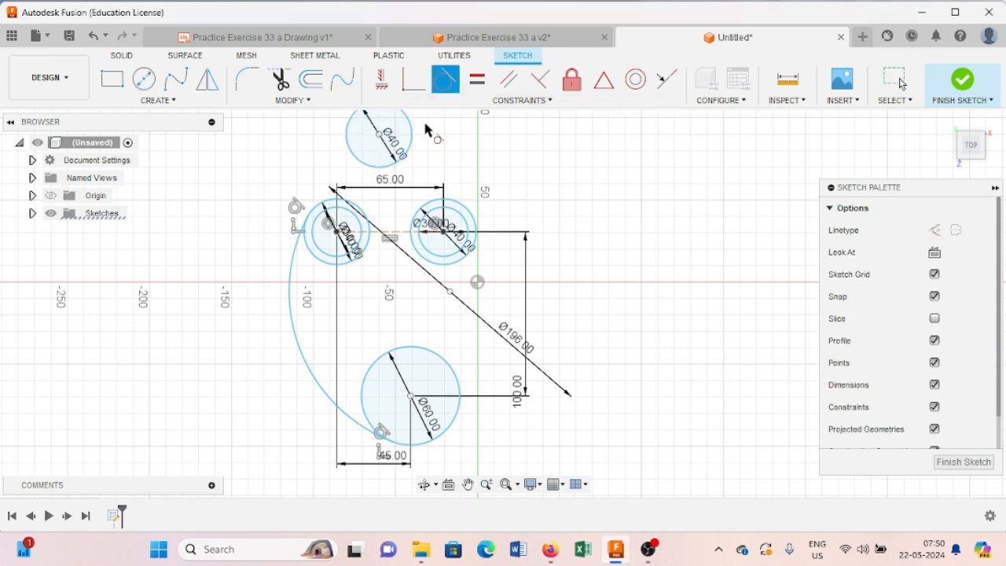
{"action": "left_click", "coordinate": [412, 139]}
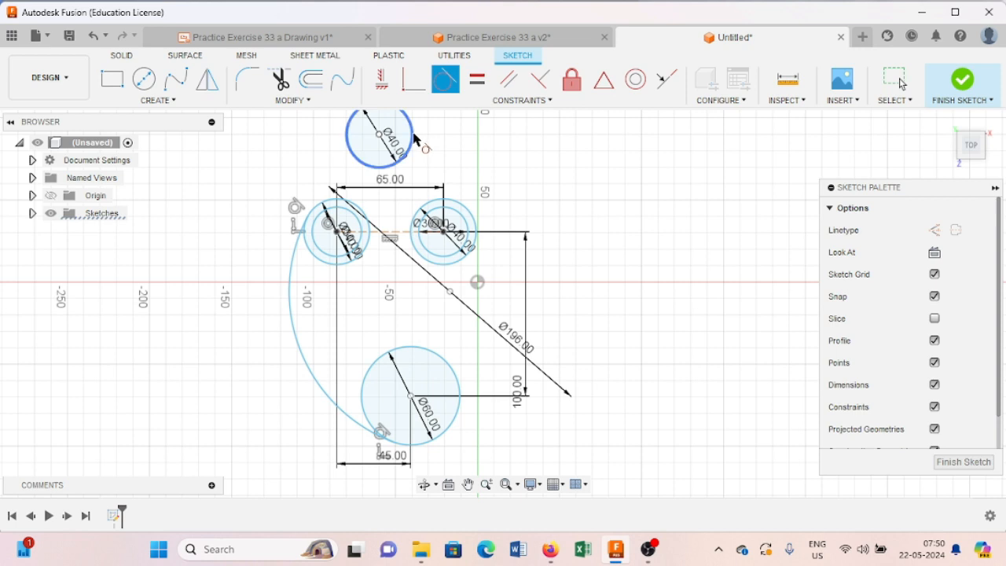
{"action": "left_click", "coordinate": [432, 205]}
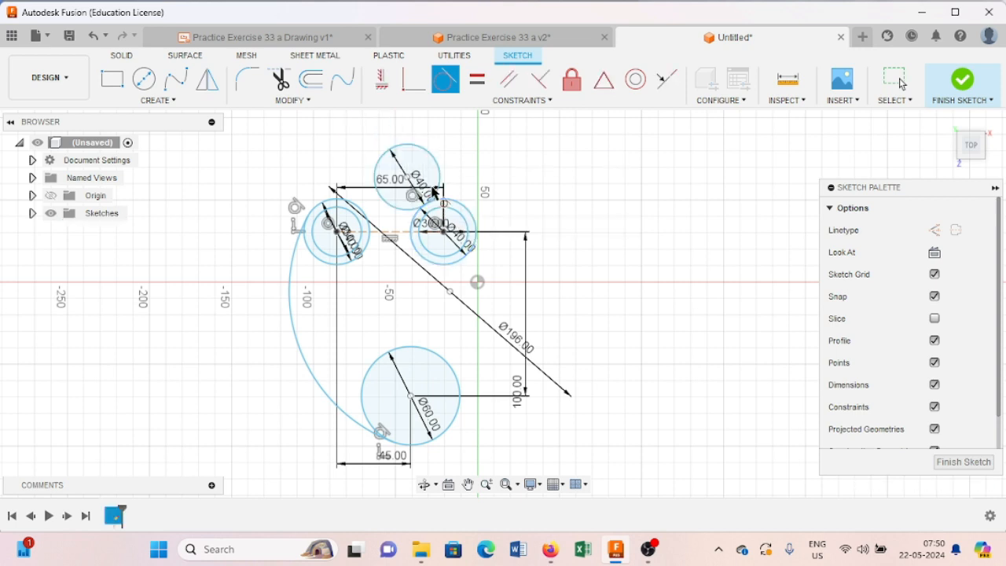
{"action": "left_click", "coordinate": [378, 174]}
{"action": "left_click", "coordinate": [360, 206]}
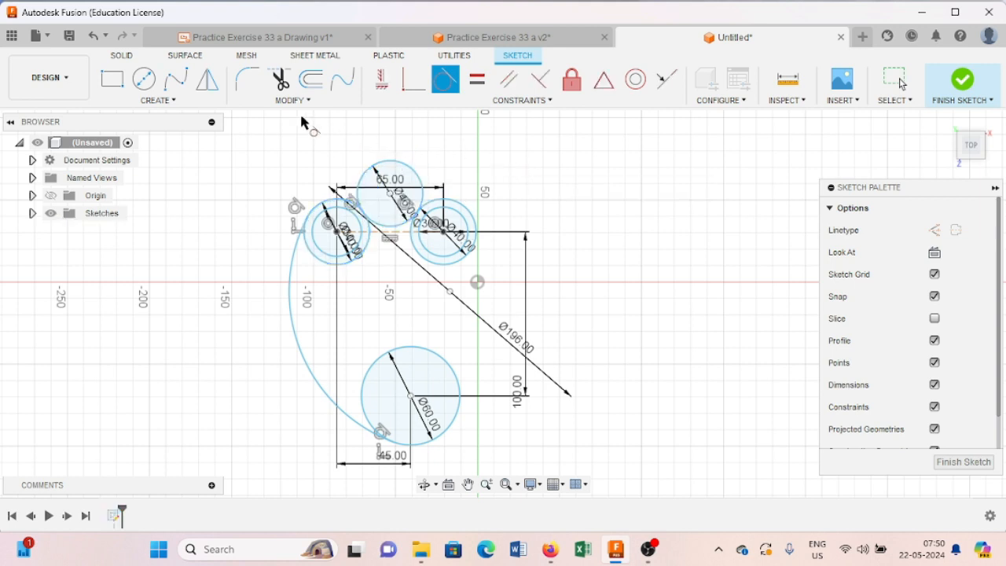
{"action": "left_click", "coordinate": [280, 78]}
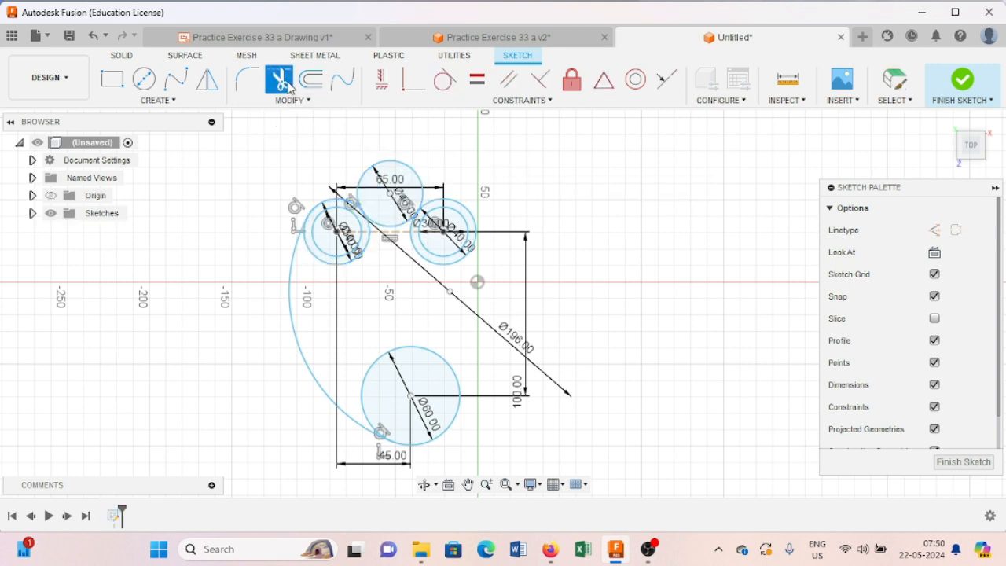
{"action": "left_click", "coordinate": [381, 167]}
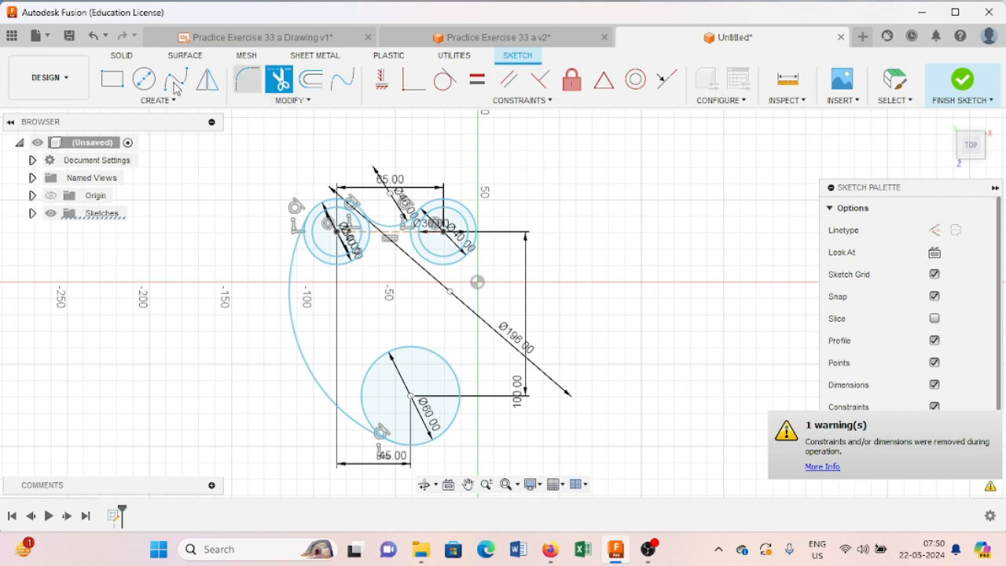
Draw a steep slanted line about 160 mm long to the right of the circles
{"action": "left_click", "coordinate": [145, 102]}
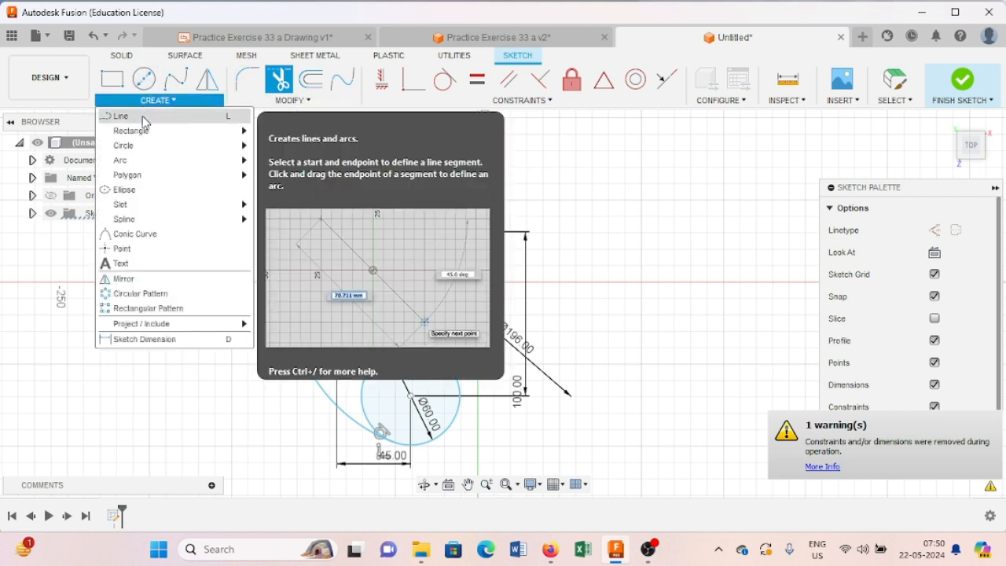
{"action": "left_click", "coordinate": [145, 117]}
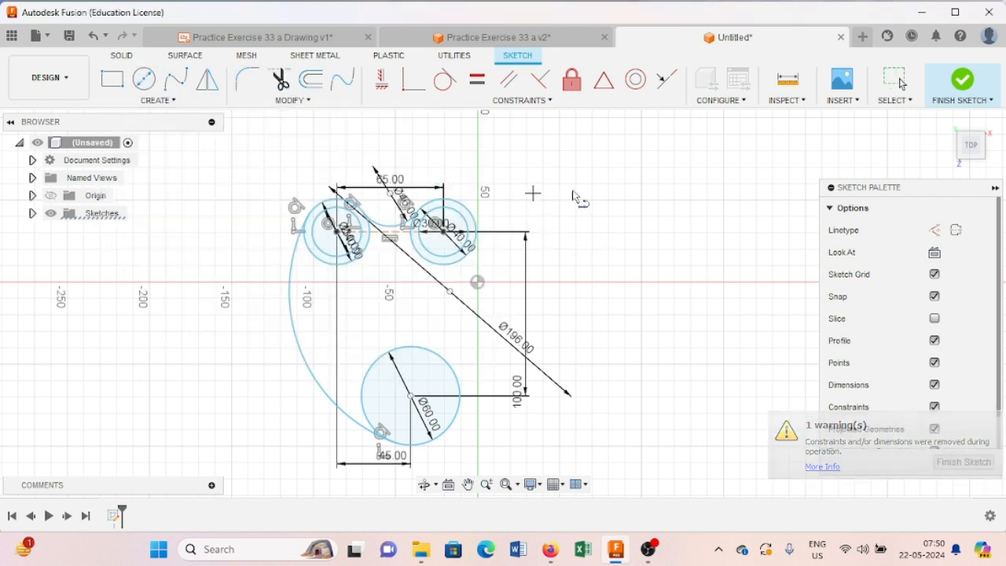
{"action": "left_click", "coordinate": [608, 185]}
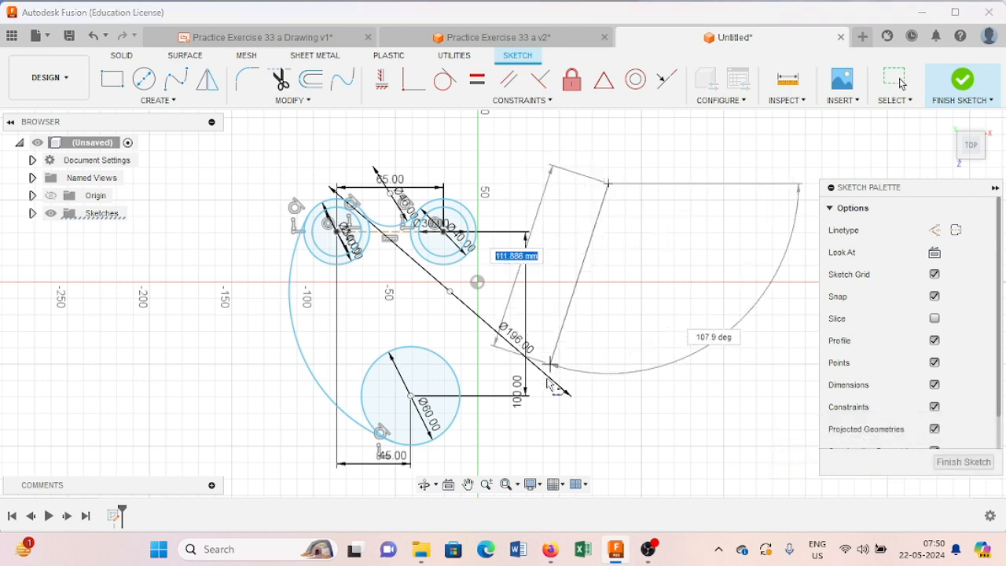
{"action": "left_click", "coordinate": [526, 430]}
{"action": "key", "text": "Escape"}
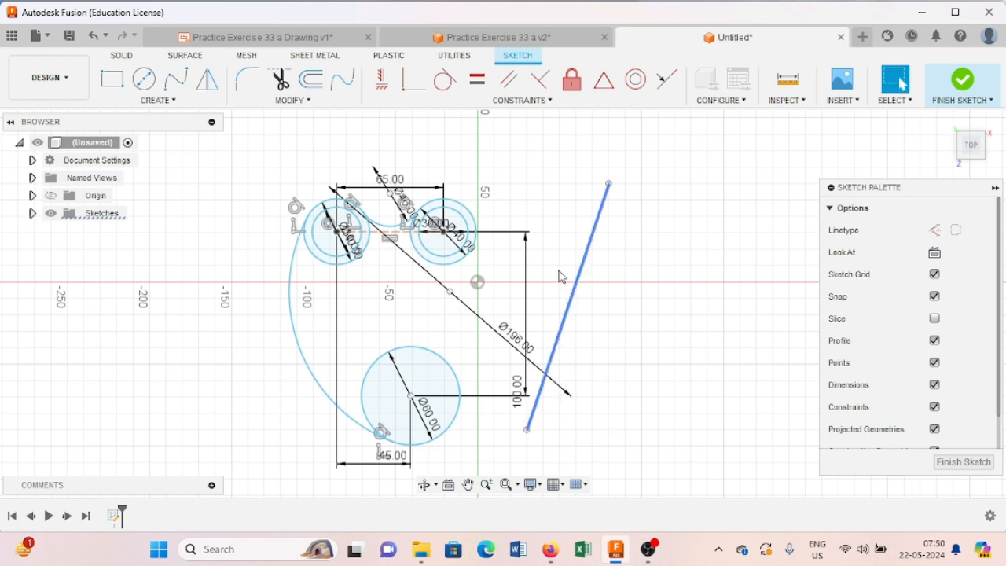
Make the slanted line tangent to the right outer 40 mm circle and the 60 mm circle, and trim its excess above the upper circle
{"action": "left_click", "coordinate": [443, 82]}
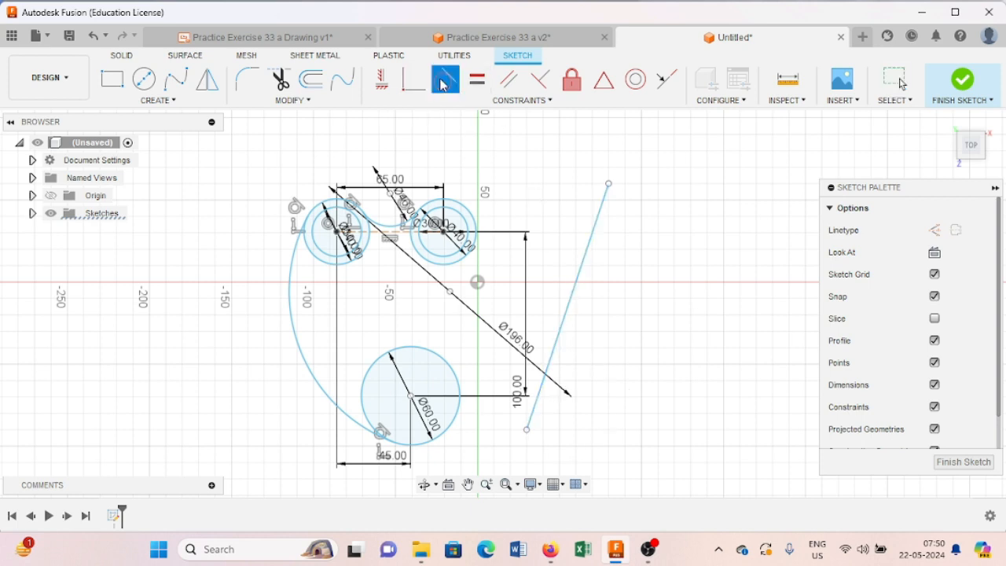
{"action": "left_click", "coordinate": [590, 238]}
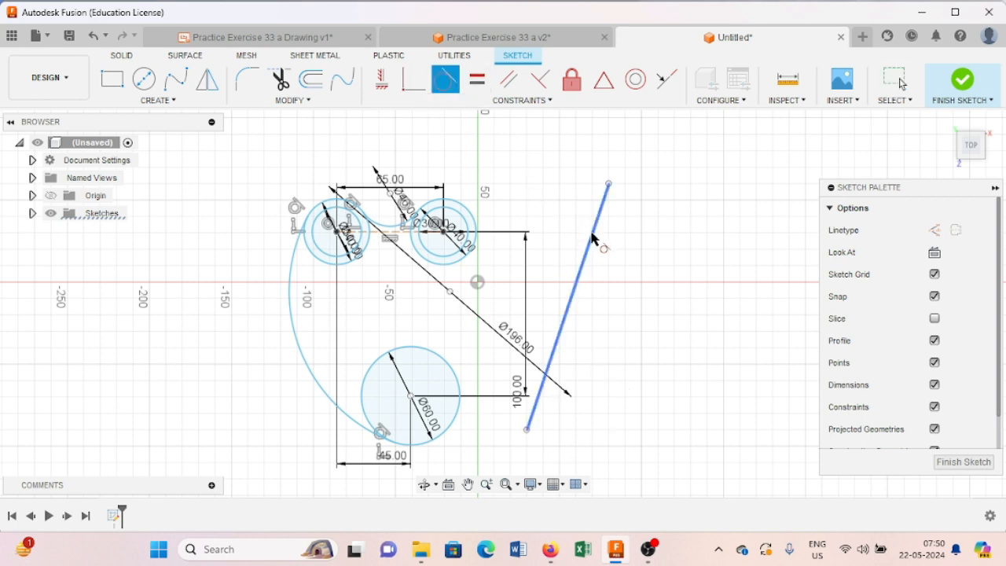
{"action": "left_click", "coordinate": [475, 244]}
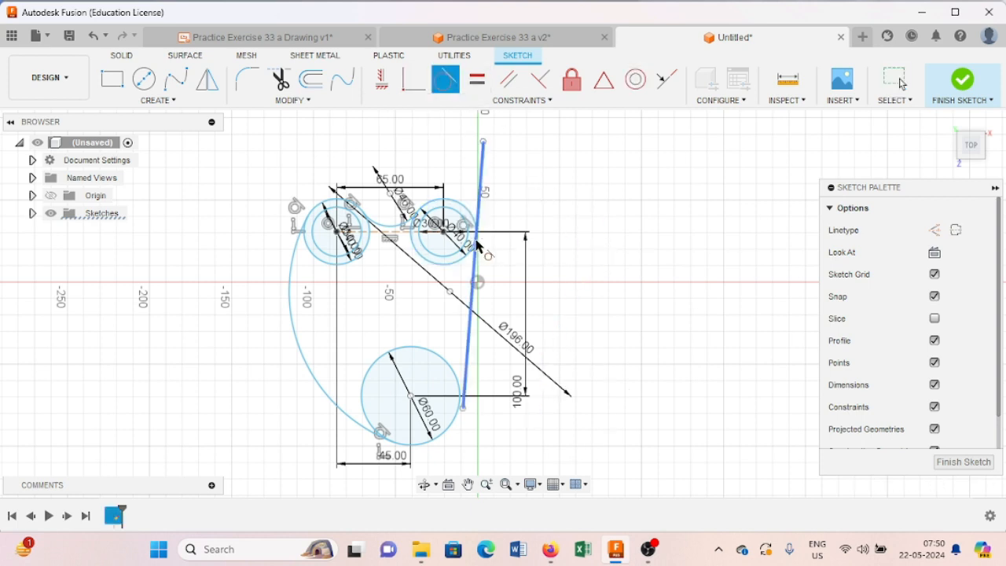
{"action": "left_click", "coordinate": [464, 366]}
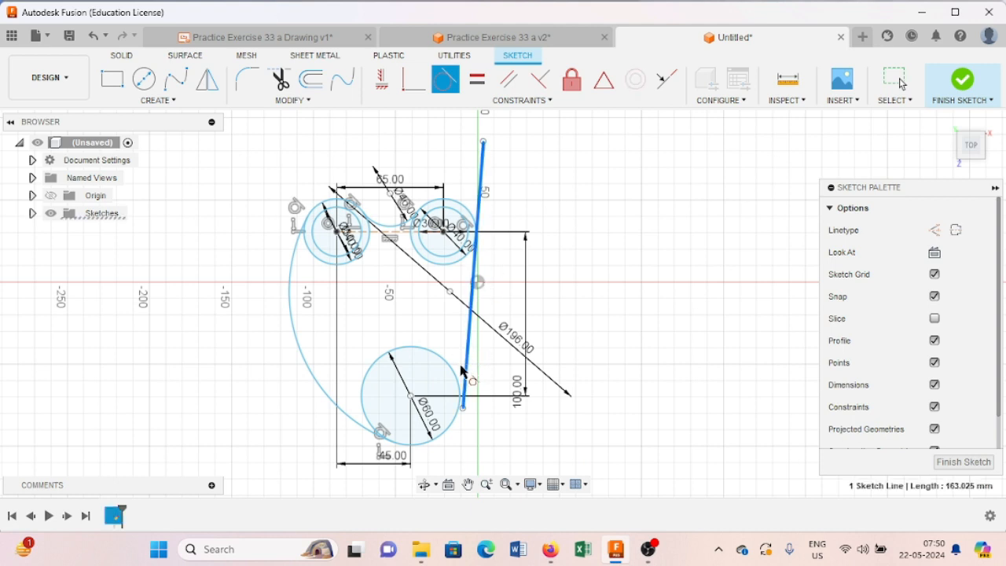
{"action": "left_click", "coordinate": [459, 381]}
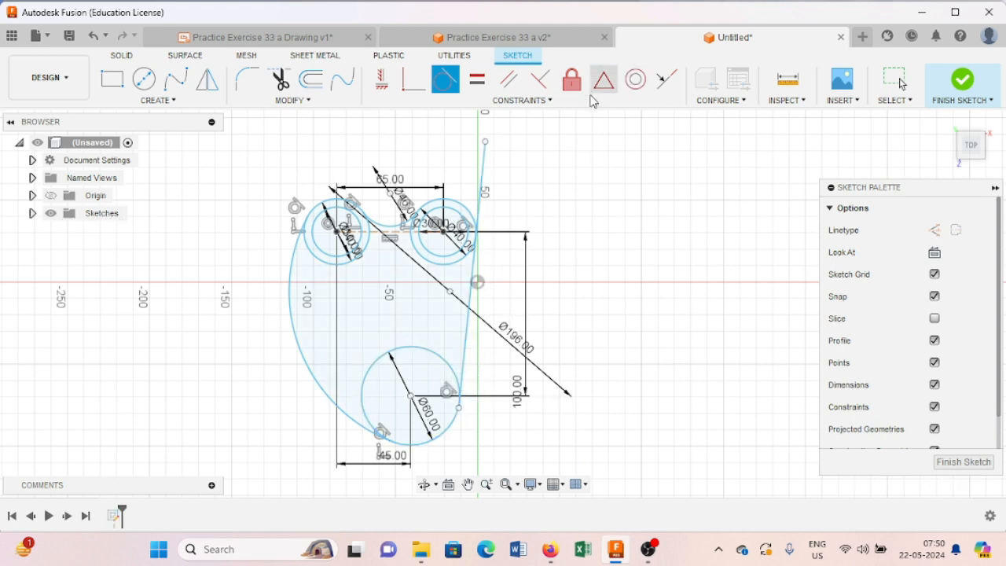
{"action": "key", "text": "Escape"}
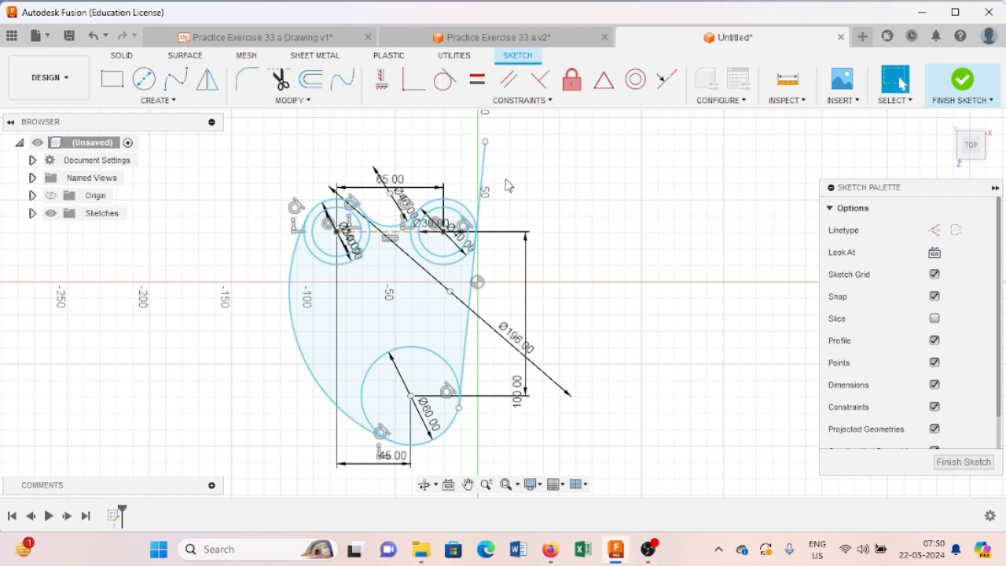
{"action": "left_click", "coordinate": [284, 88]}
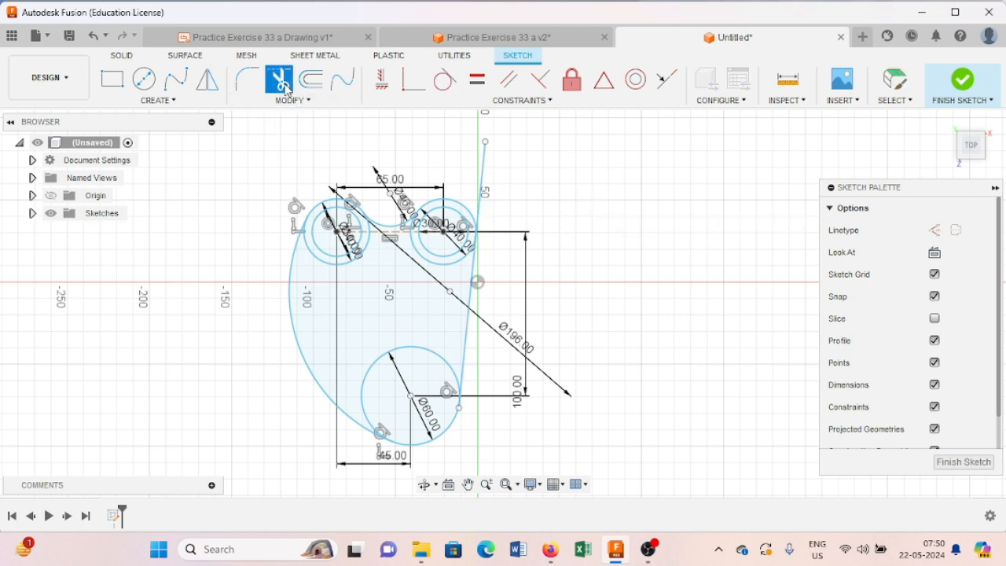
{"action": "left_click", "coordinate": [489, 174]}
{"action": "scroll", "coordinate": [573, 233], "scroll_direction": "down", "scroll_amount": 2}
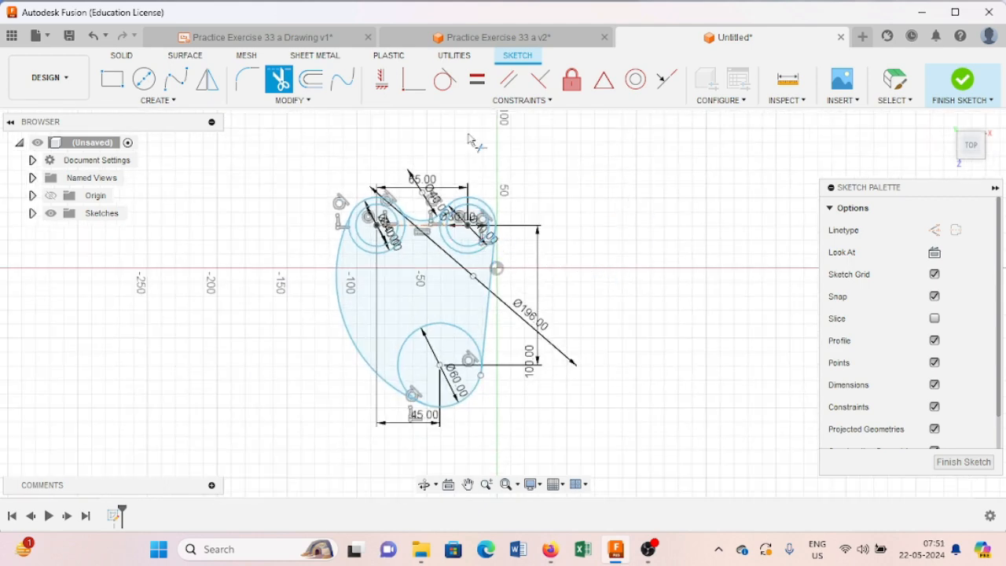
Check the drawing, then sketch a 38 mm diameter construction circle concentric with the 60 mm circle
{"action": "left_click", "coordinate": [283, 39]}
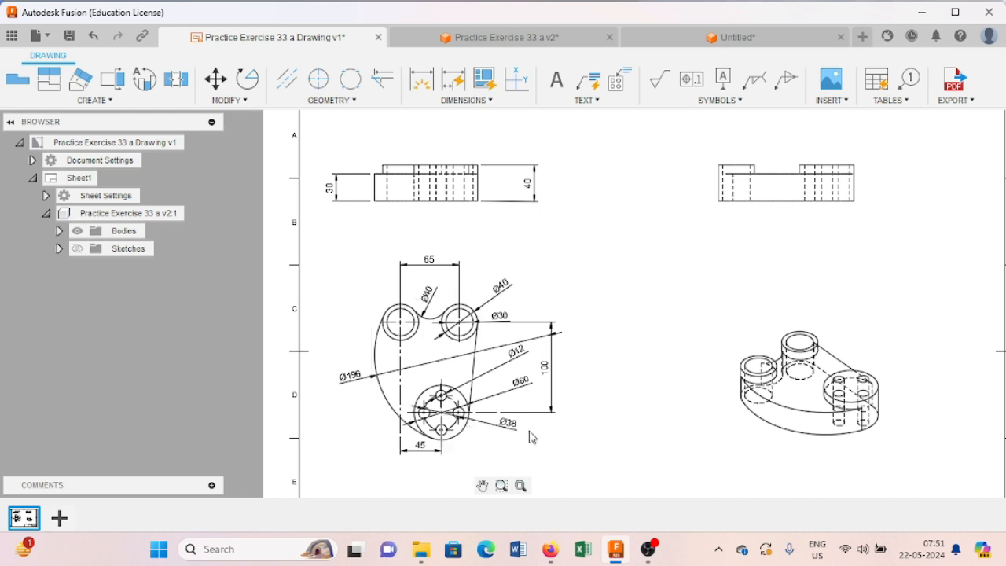
{"action": "left_click", "coordinate": [663, 36]}
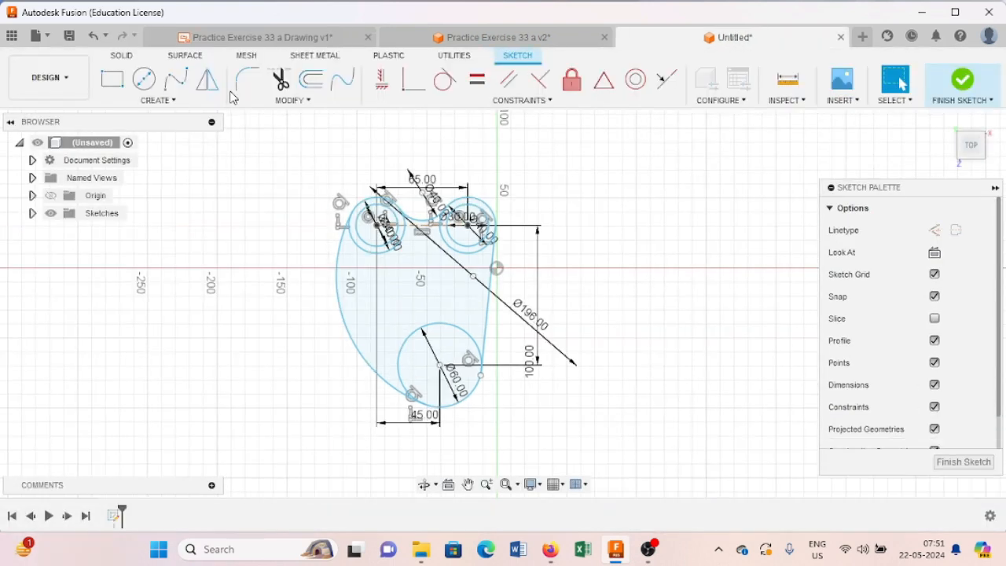
{"action": "left_click", "coordinate": [144, 79]}
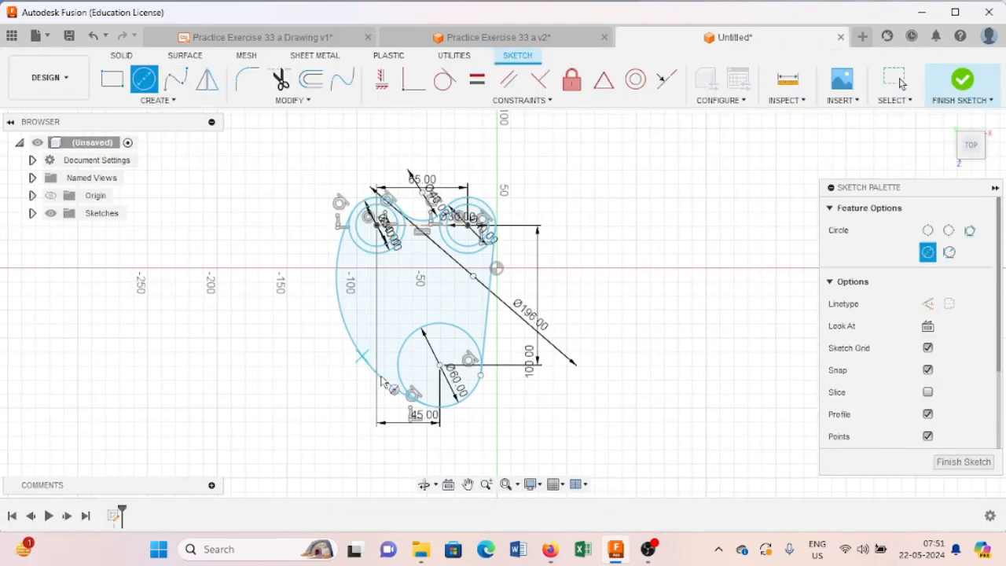
{"action": "left_click", "coordinate": [440, 363]}
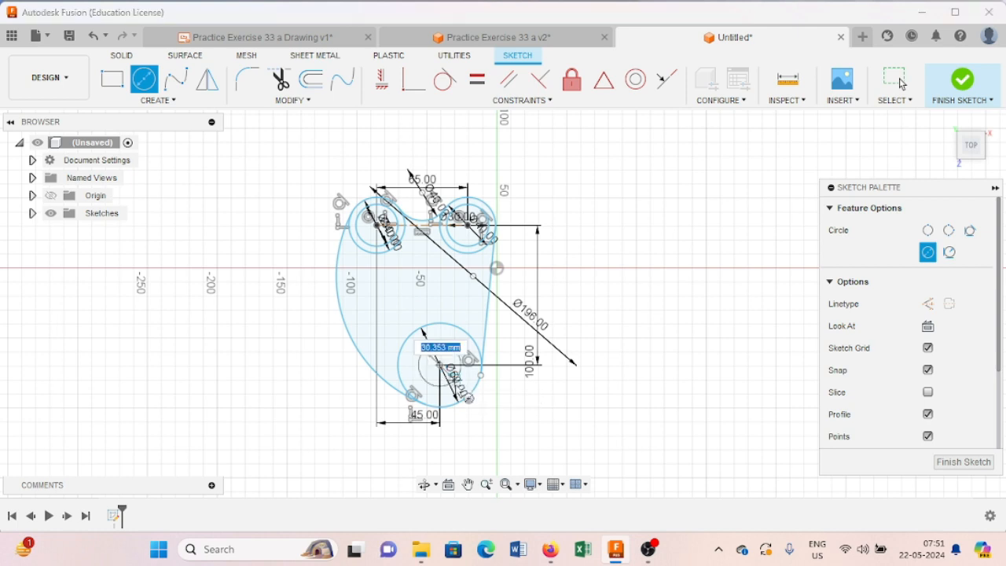
{"action": "type", "text": "38"}
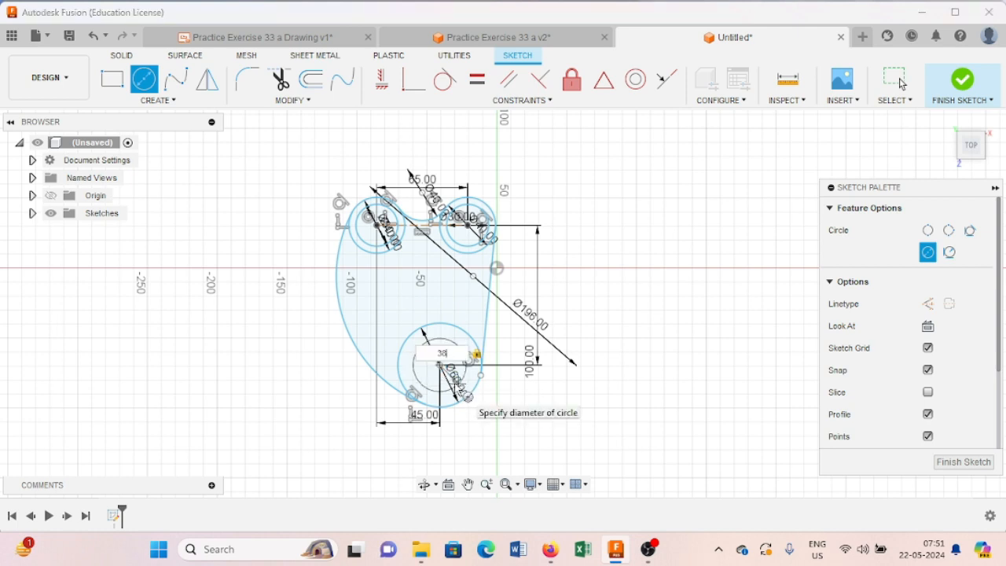
{"action": "key", "text": "Tab"}
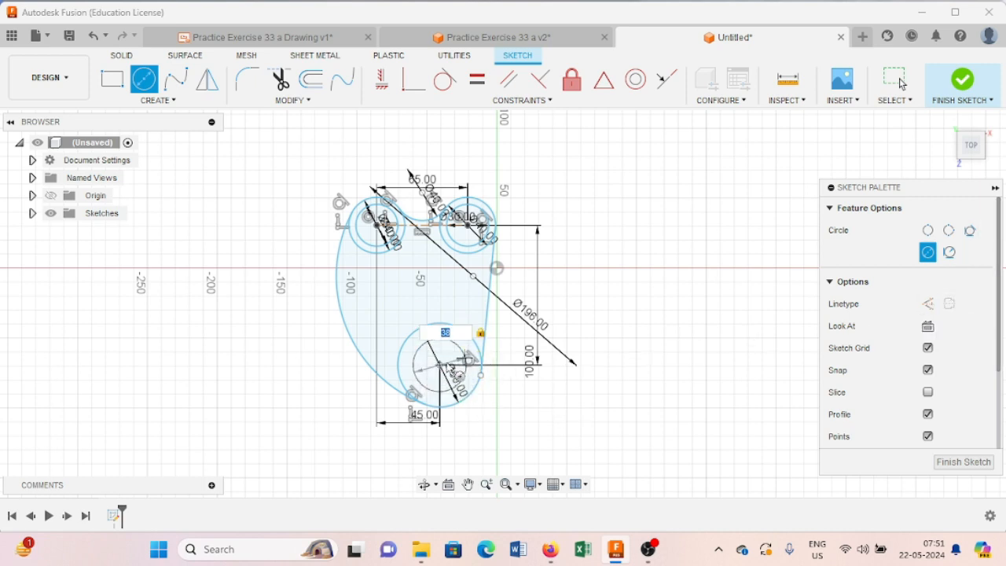
{"action": "left_click", "coordinate": [928, 303]}
{"action": "left_click", "coordinate": [471, 361]}
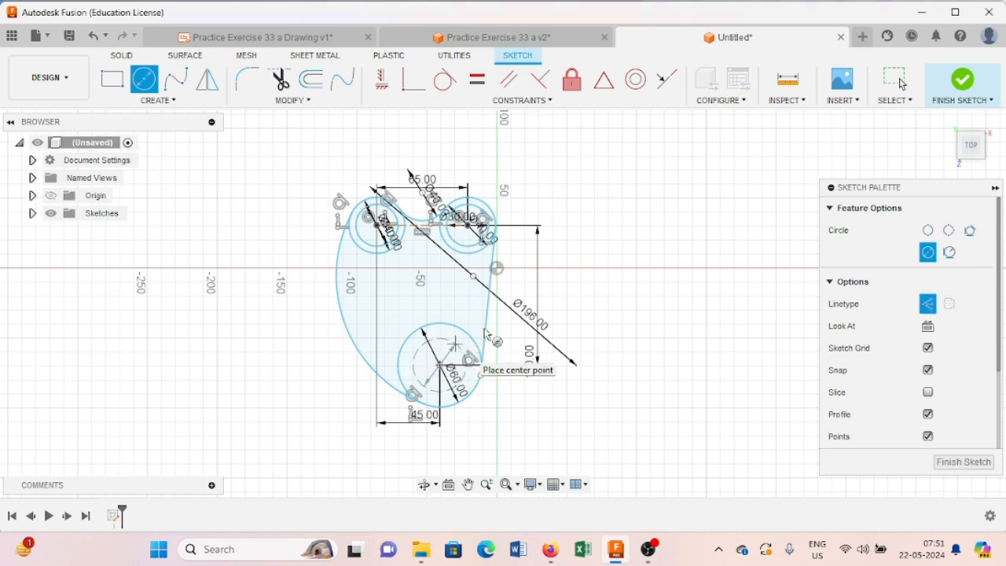
{"action": "scroll", "coordinate": [668, 302], "scroll_direction": "up", "scroll_amount": 2}
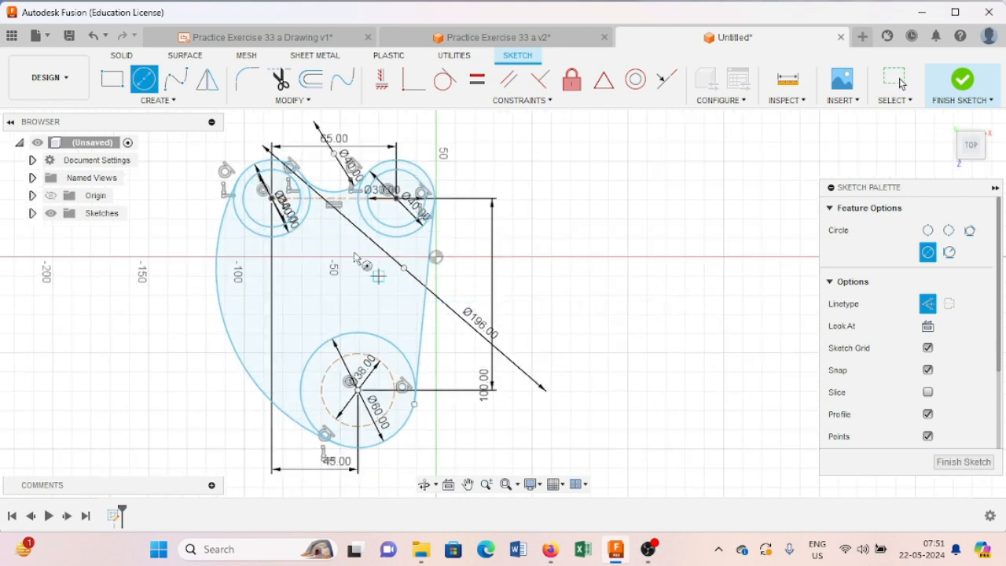
Draw a vertical construction line about 44 mm long upward from the centre of the 60 mm circle
{"action": "left_click", "coordinate": [150, 100]}
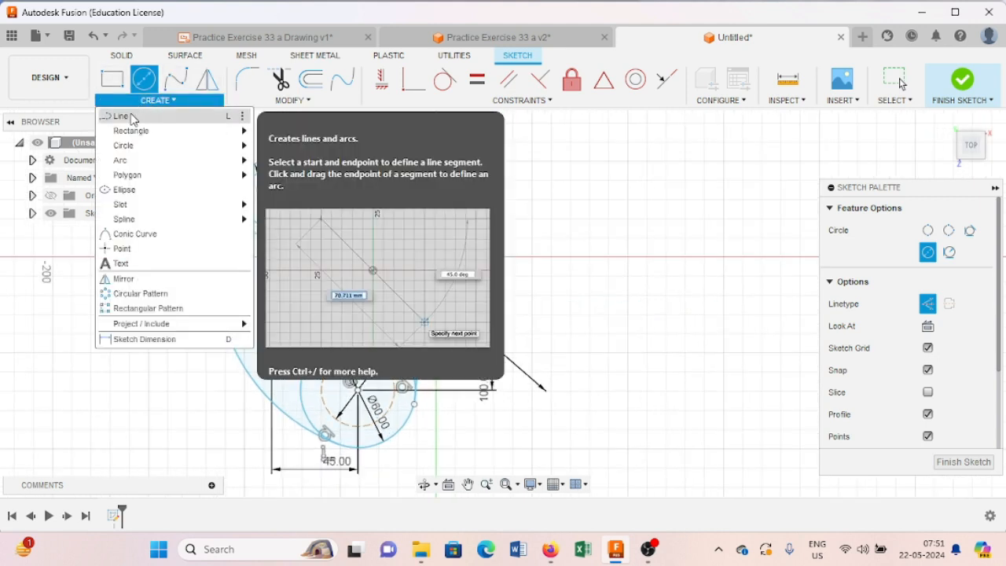
{"action": "left_click", "coordinate": [121, 117]}
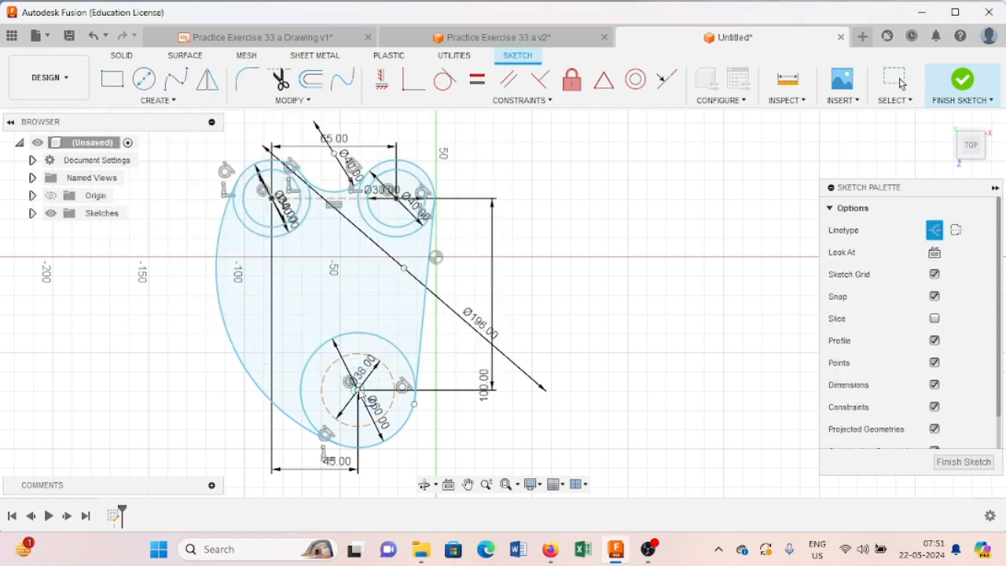
{"action": "left_click", "coordinate": [357, 385]}
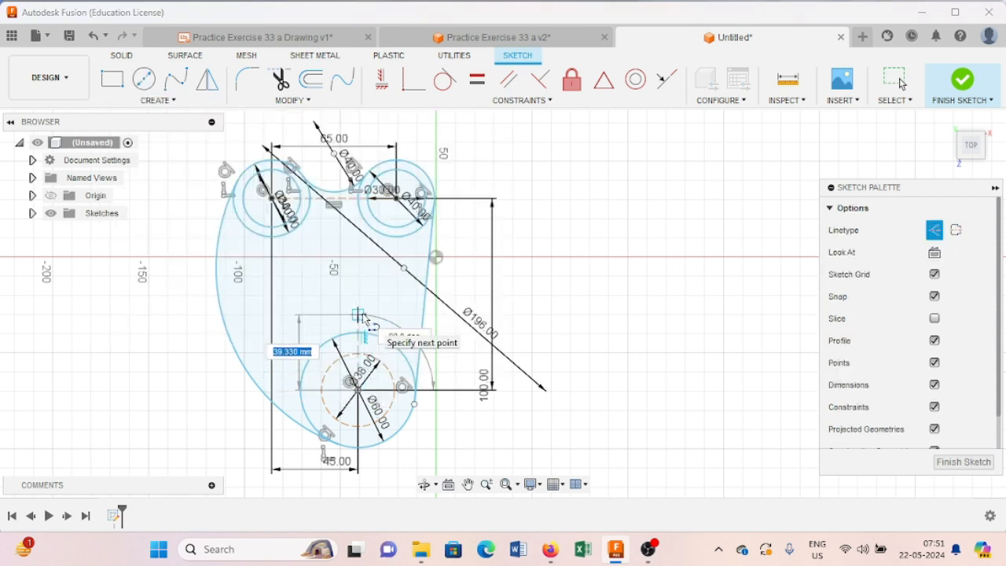
{"action": "scroll", "coordinate": [359, 314], "scroll_direction": "up", "scroll_amount": 4}
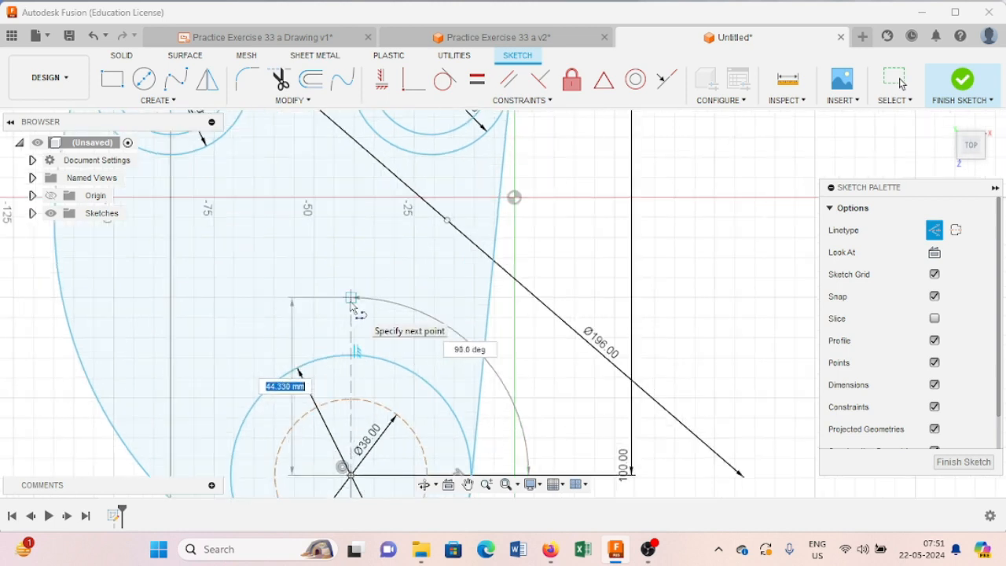
{"action": "left_click", "coordinate": [351, 297]}
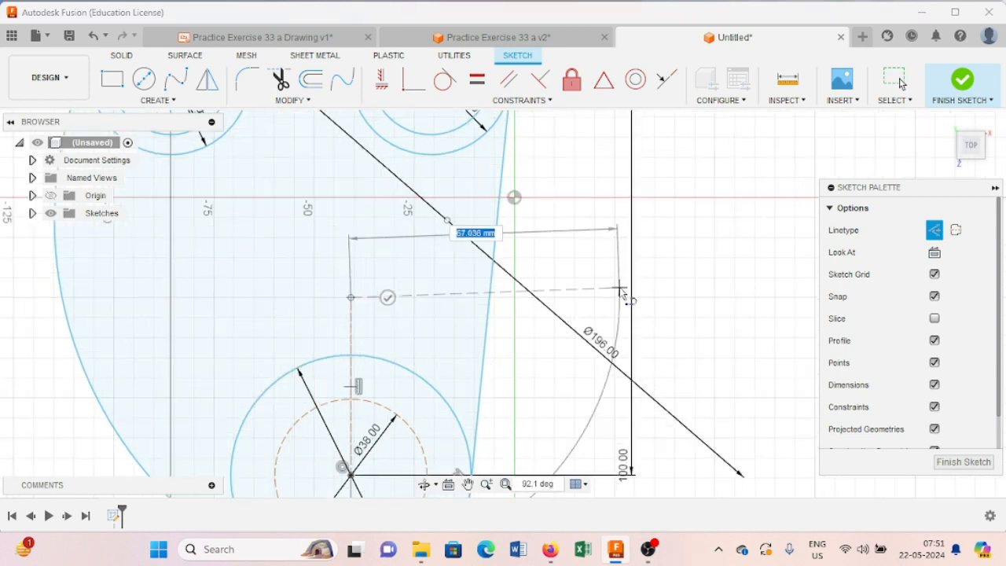
{"action": "key", "text": "Escape"}
{"action": "scroll", "coordinate": [686, 314], "scroll_direction": "down", "scroll_amount": 3}
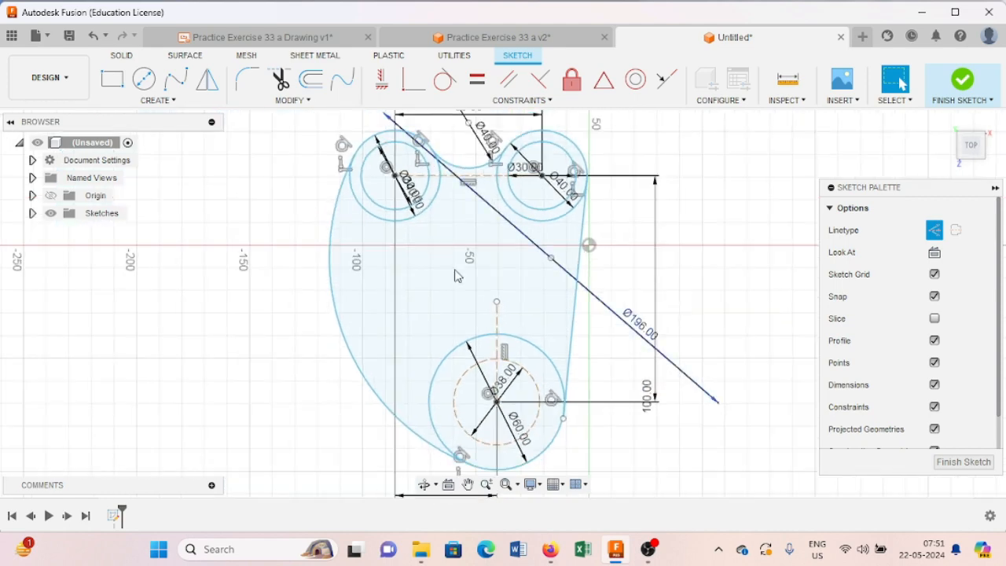
Check the drawing, then sketch a 12 mm diameter circle where the vertical construction line crosses the upper side of the 38 mm construction circle
{"action": "left_click", "coordinate": [144, 78]}
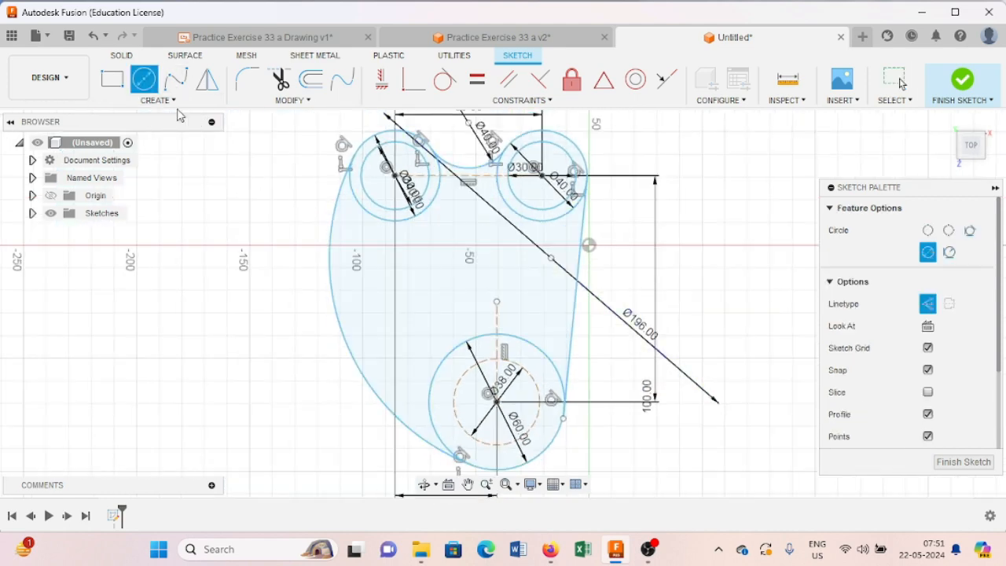
{"action": "left_click", "coordinate": [282, 41]}
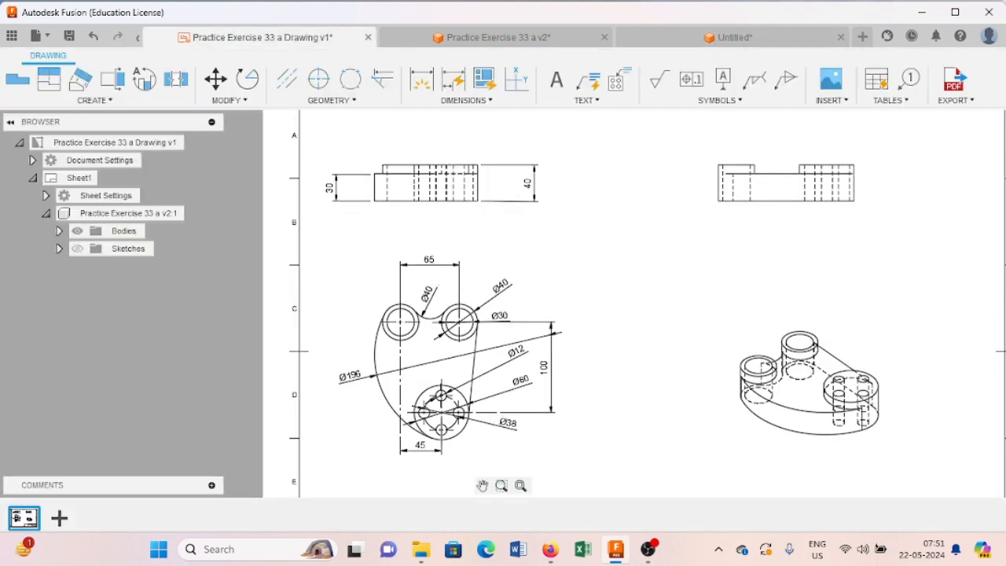
{"action": "left_click", "coordinate": [705, 39]}
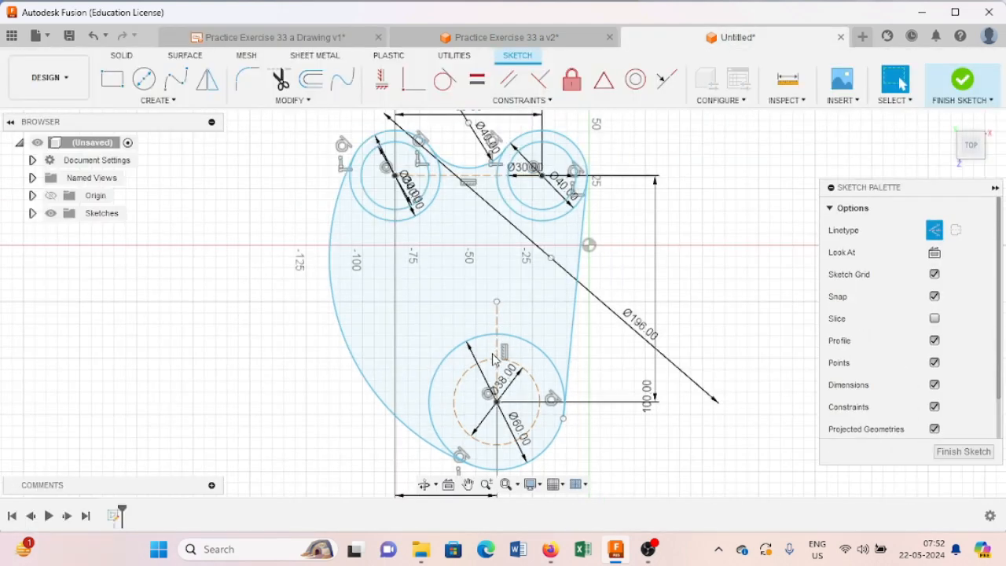
{"action": "scroll", "coordinate": [496, 340], "scroll_direction": "up", "scroll_amount": 2}
{"action": "left_click", "coordinate": [144, 78]}
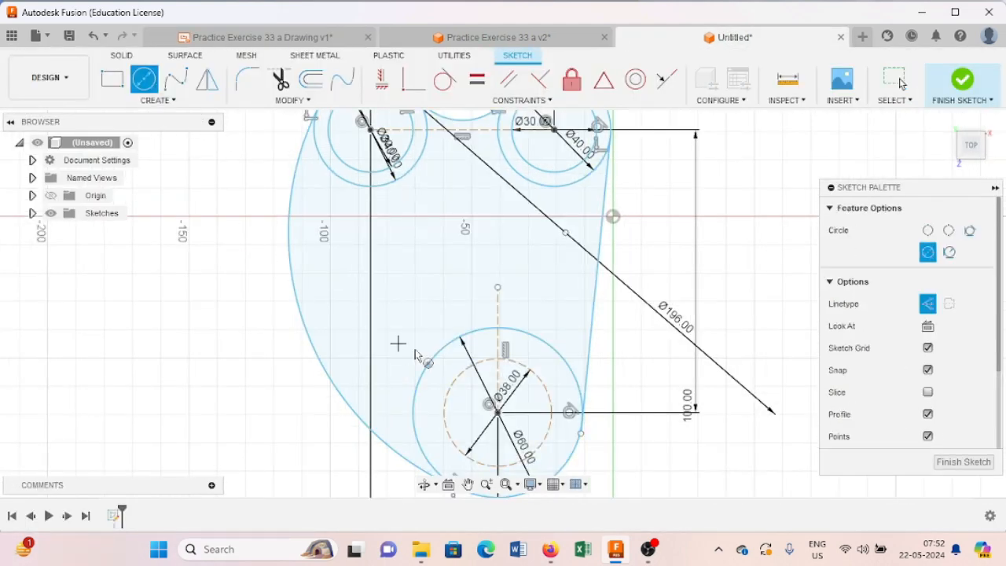
{"action": "left_click", "coordinate": [497, 358]}
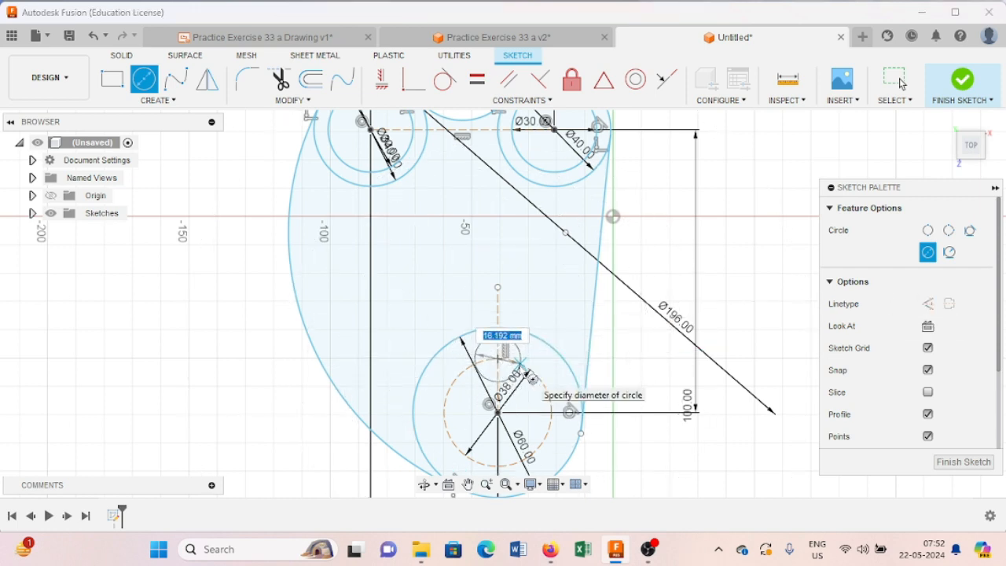
{"action": "key", "text": "Tab"}
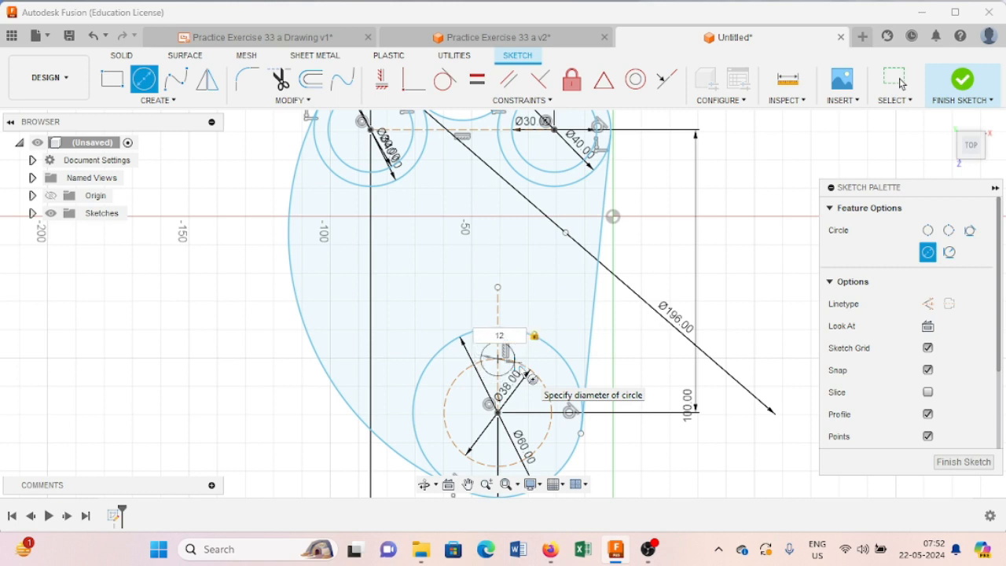
{"action": "key", "text": "Return"}
{"action": "left_click", "coordinate": [901, 84]}
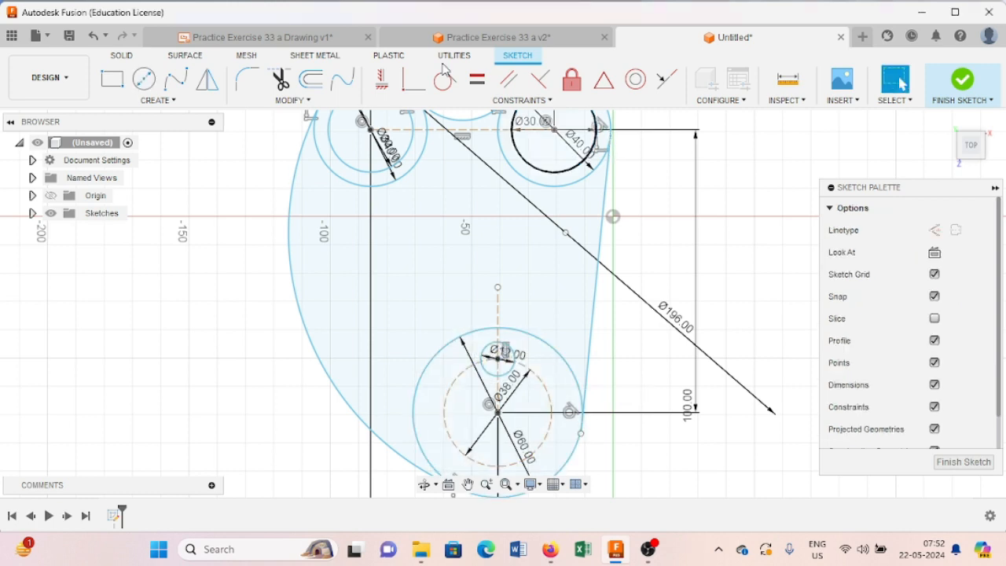
Create a full circular pattern of the 12 mm circle about the 38 mm circle's centre with a quantity of 4
{"action": "left_click", "coordinate": [189, 100]}
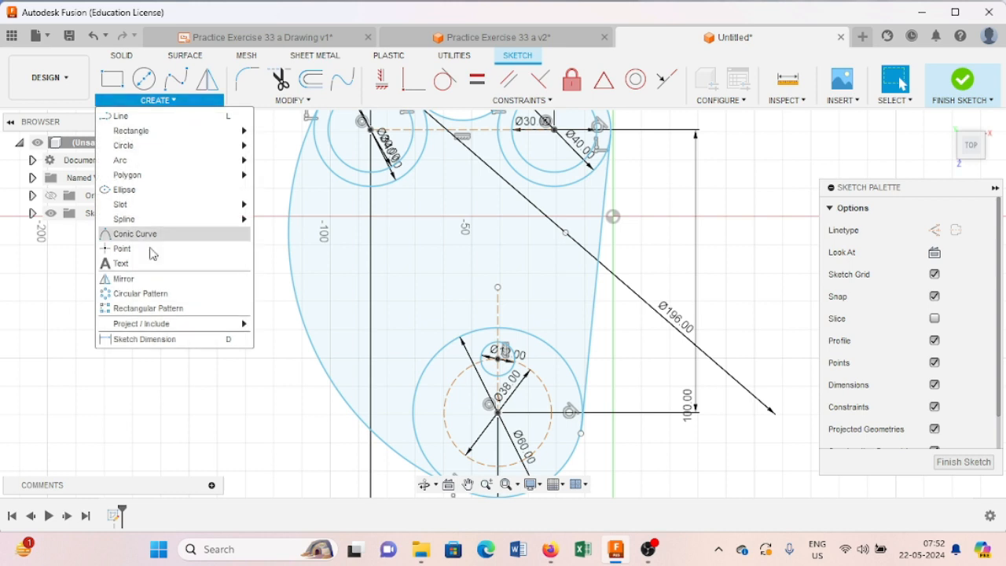
{"action": "left_click", "coordinate": [166, 294]}
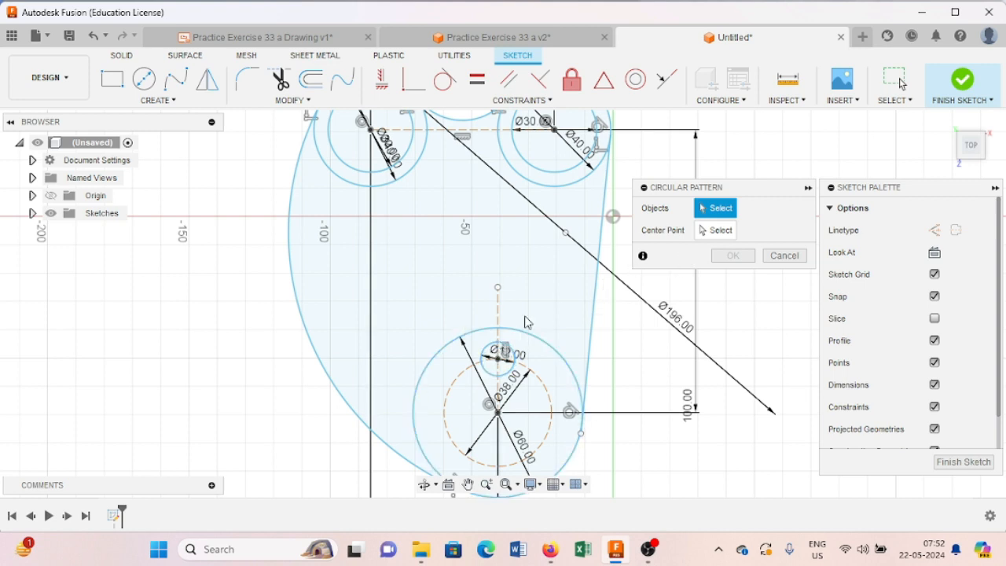
{"action": "left_click", "coordinate": [485, 353]}
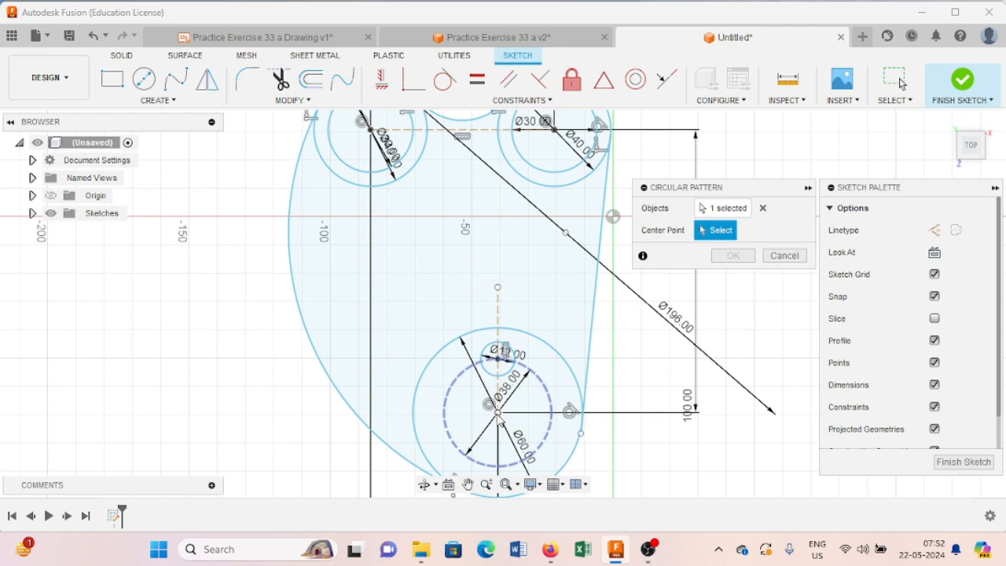
{"action": "left_click", "coordinate": [497, 412]}
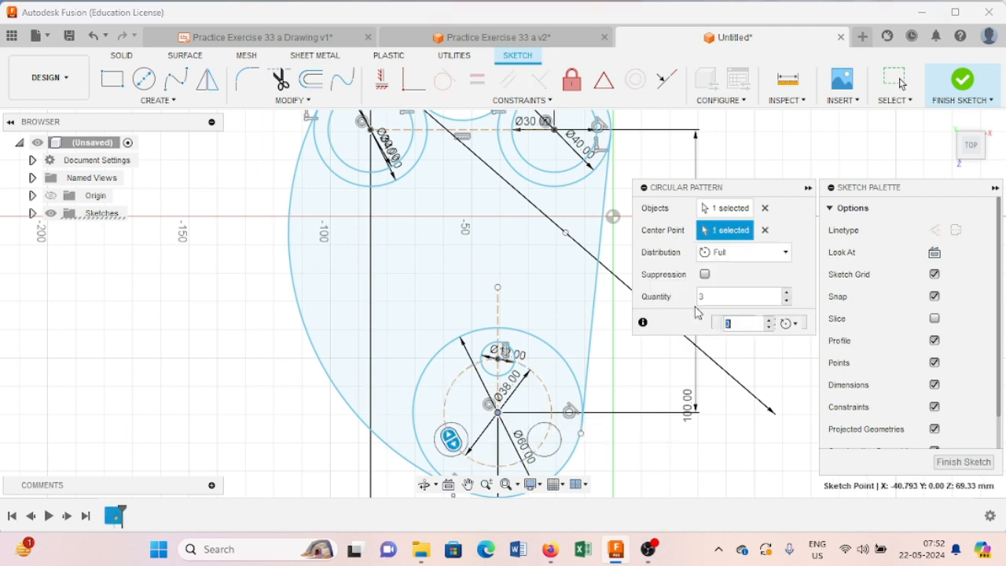
{"action": "left_click", "coordinate": [722, 303]}
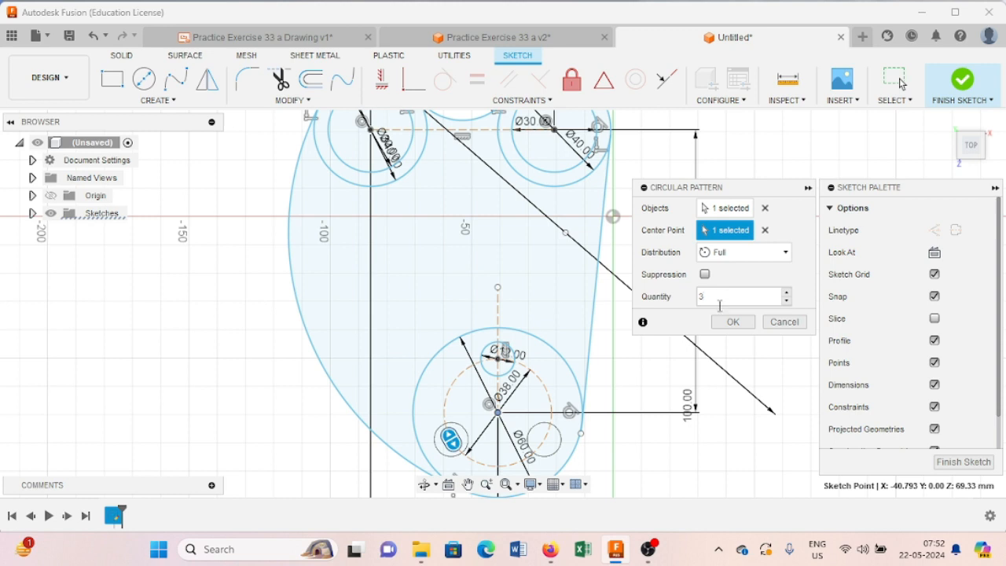
{"action": "type", "text": "4"}
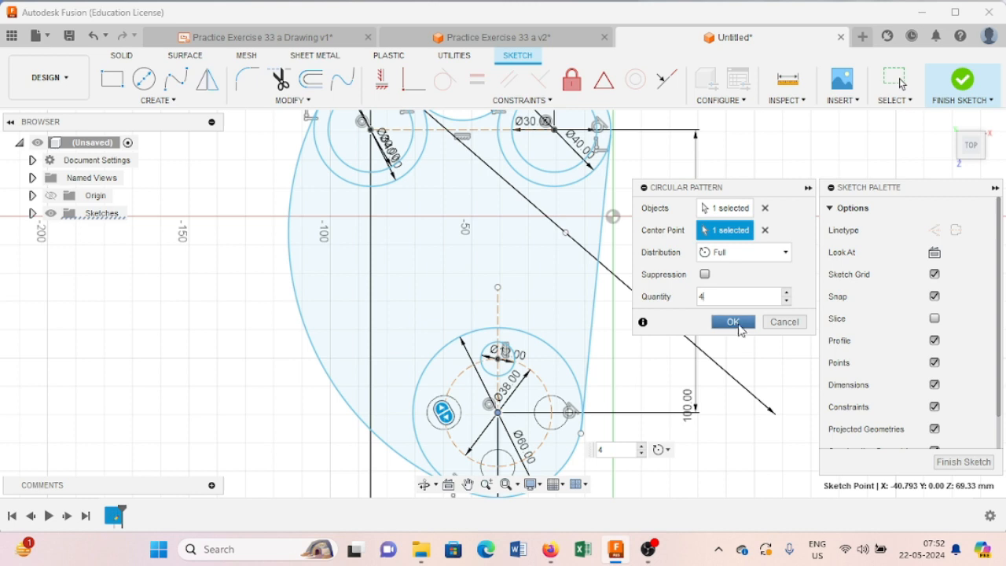
{"action": "left_click", "coordinate": [734, 323]}
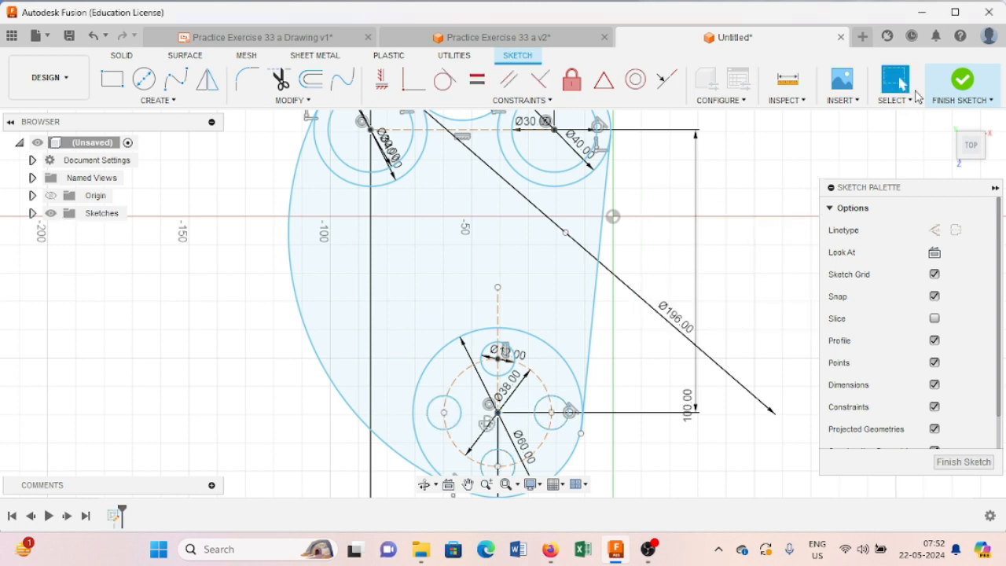
Finish the sketch and set the view to an isometric orientation
{"action": "left_click", "coordinate": [959, 91]}
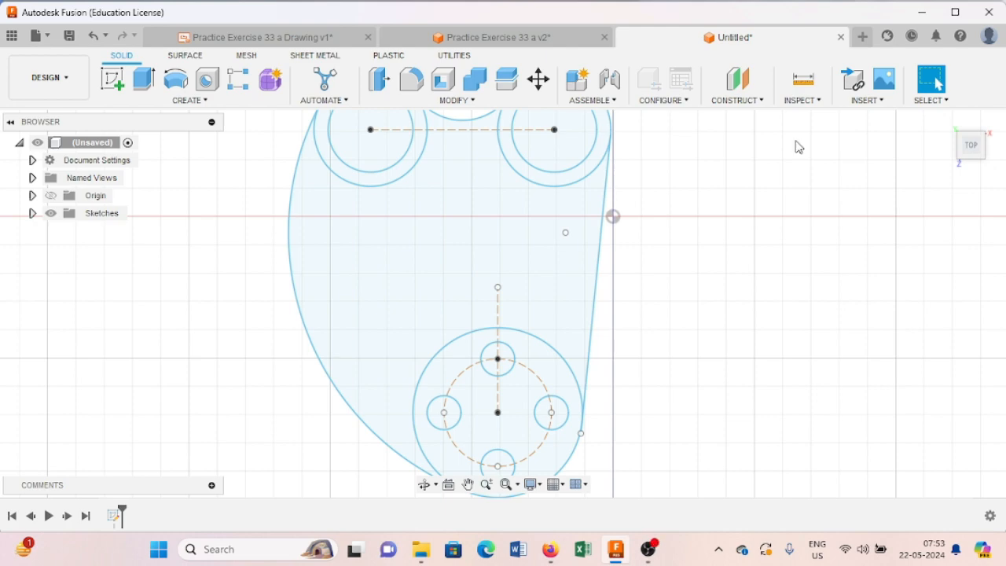
{"action": "mouse_move", "coordinate": [951, 128]}
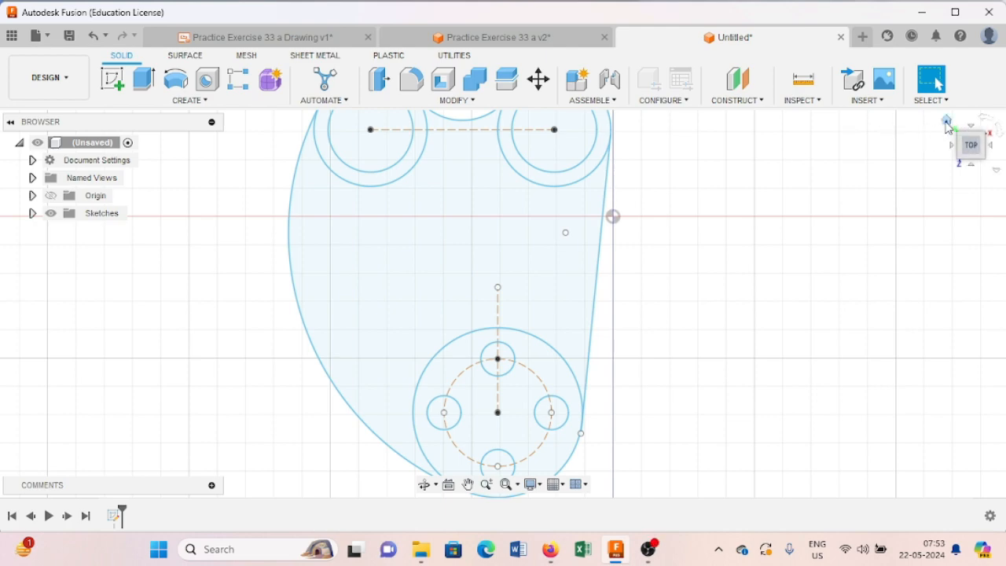
{"action": "left_click", "coordinate": [947, 124]}
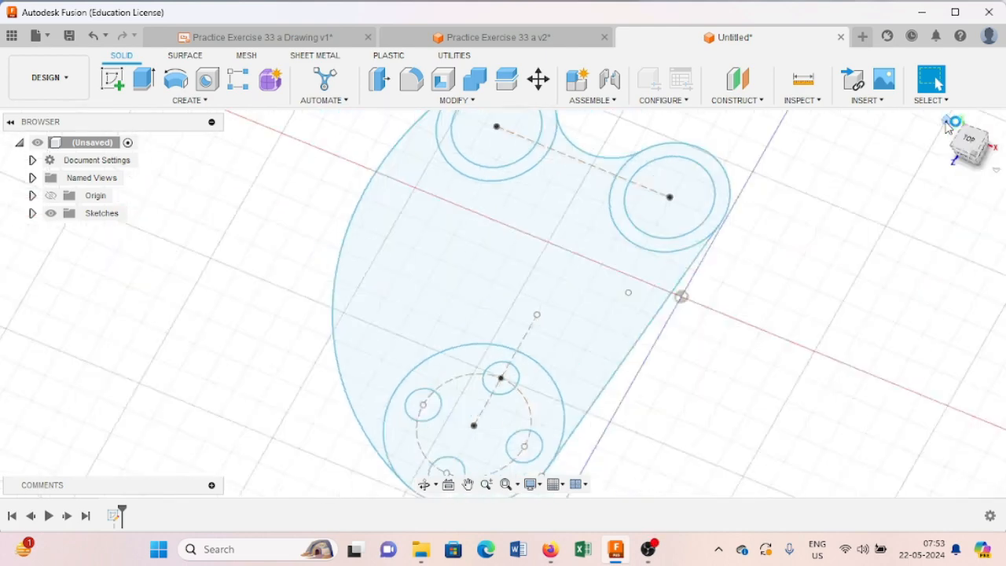
{"action": "left_click", "coordinate": [148, 80]}
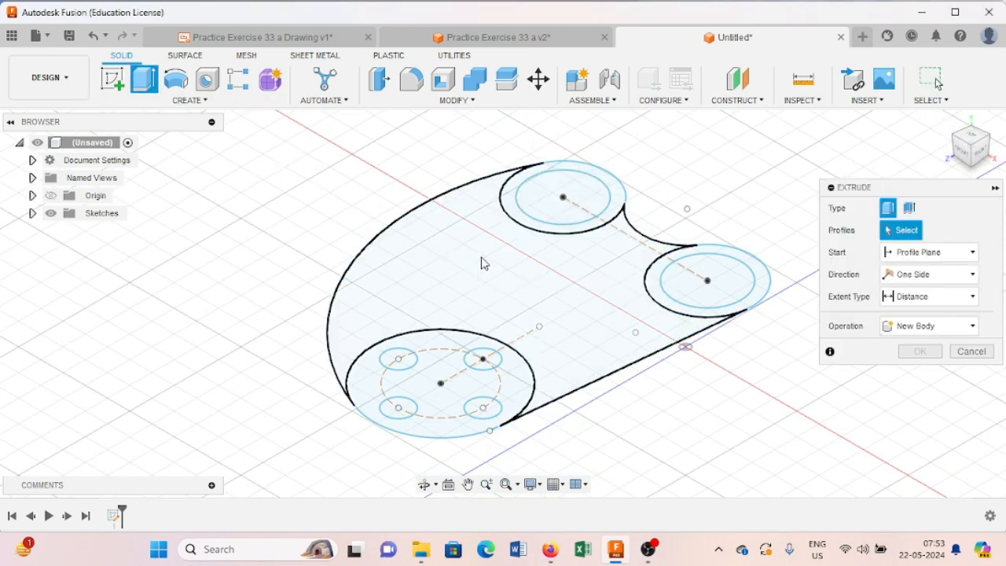
{"action": "left_click", "coordinate": [521, 217]}
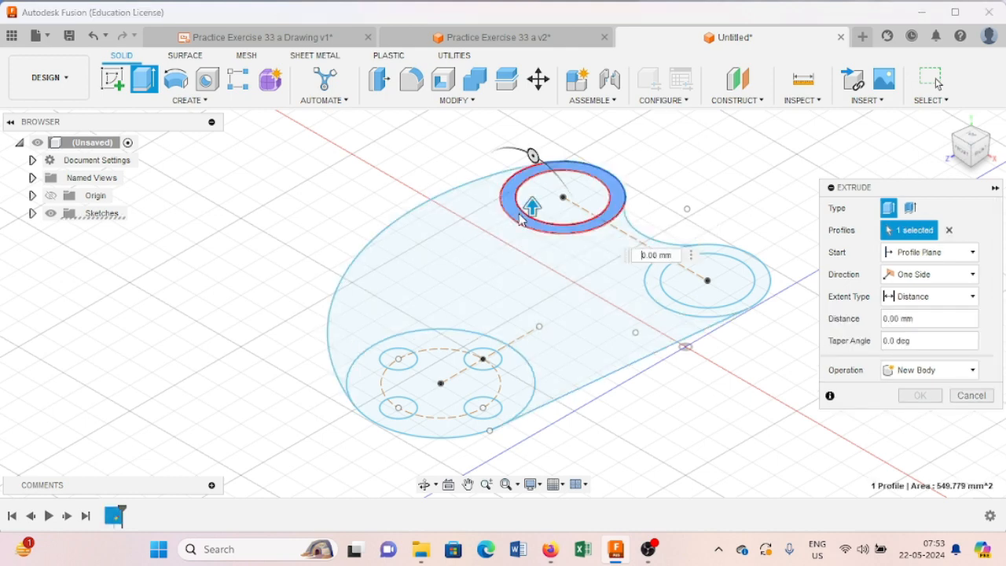
{"action": "left_click", "coordinate": [671, 299]}
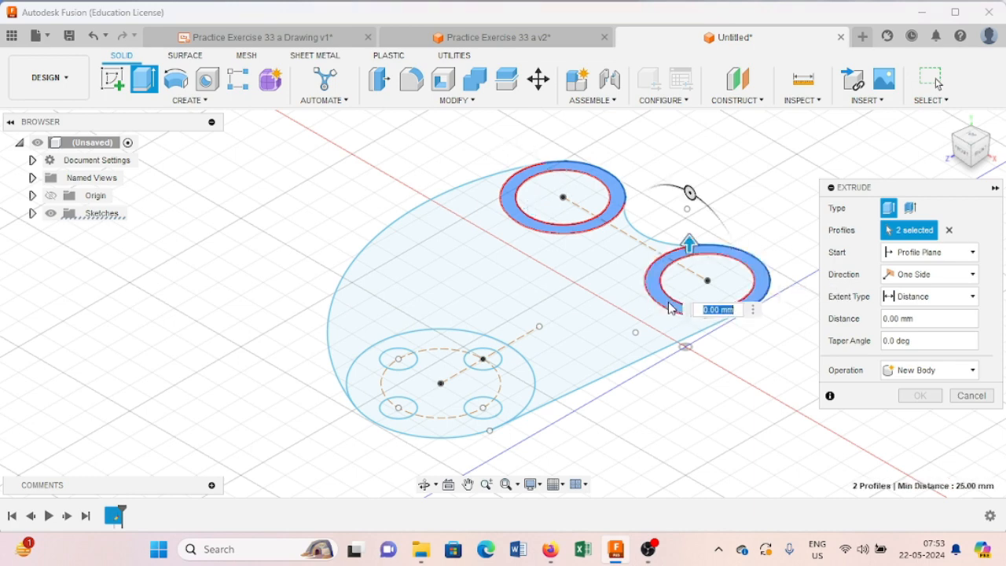
{"action": "left_click", "coordinate": [476, 286]}
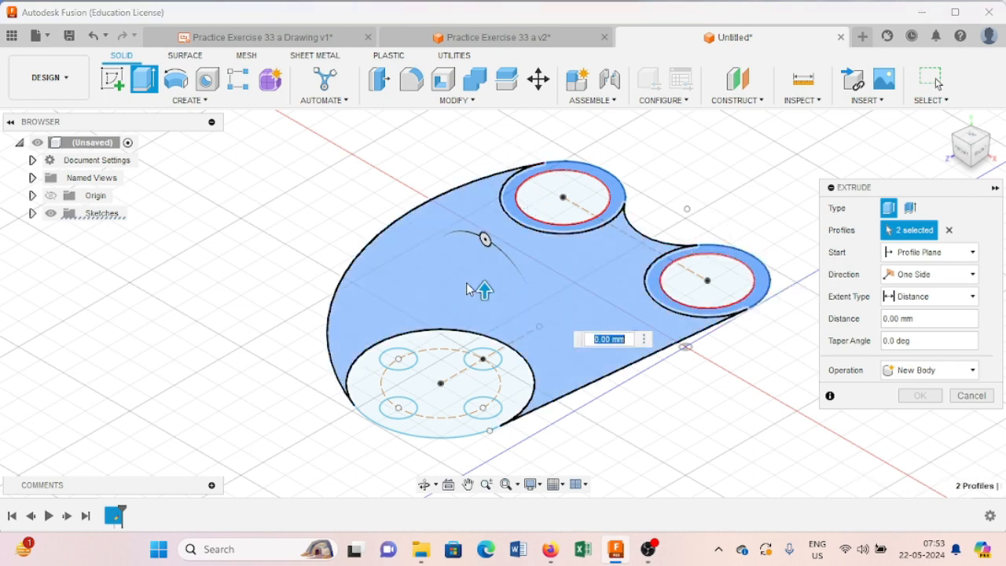
{"action": "left_click", "coordinate": [365, 392]}
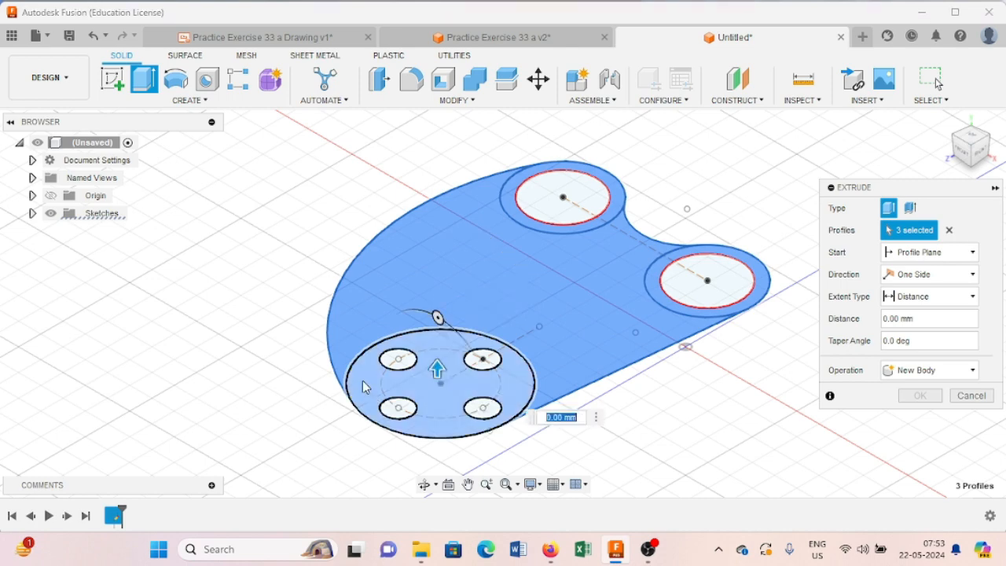
Check the heights in the drawing, then extrude the main profile, the 60 mm circle area and both 40 mm rings 30 mm as a new body, leaving the holes open
{"action": "left_click", "coordinate": [255, 38]}
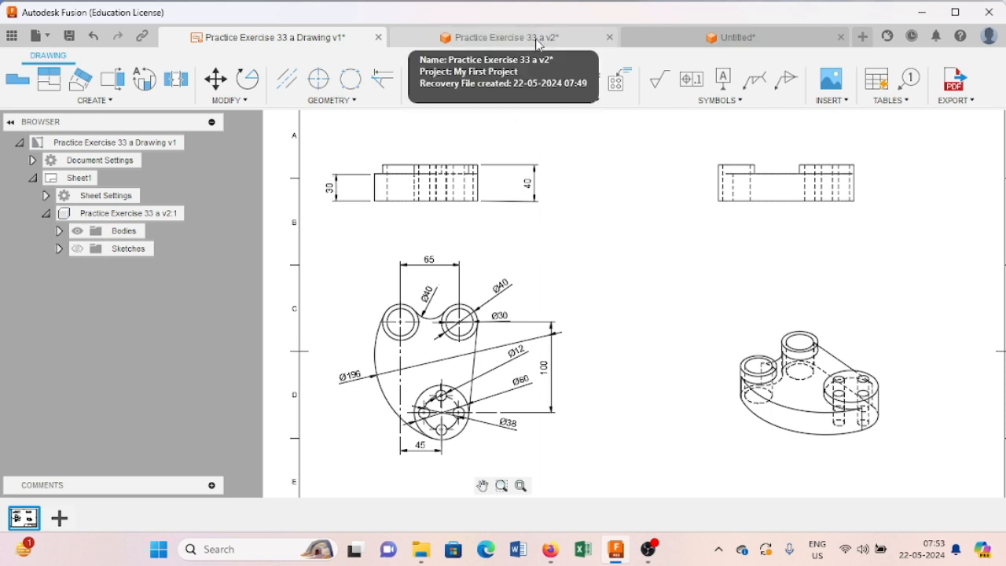
{"action": "left_click", "coordinate": [770, 41]}
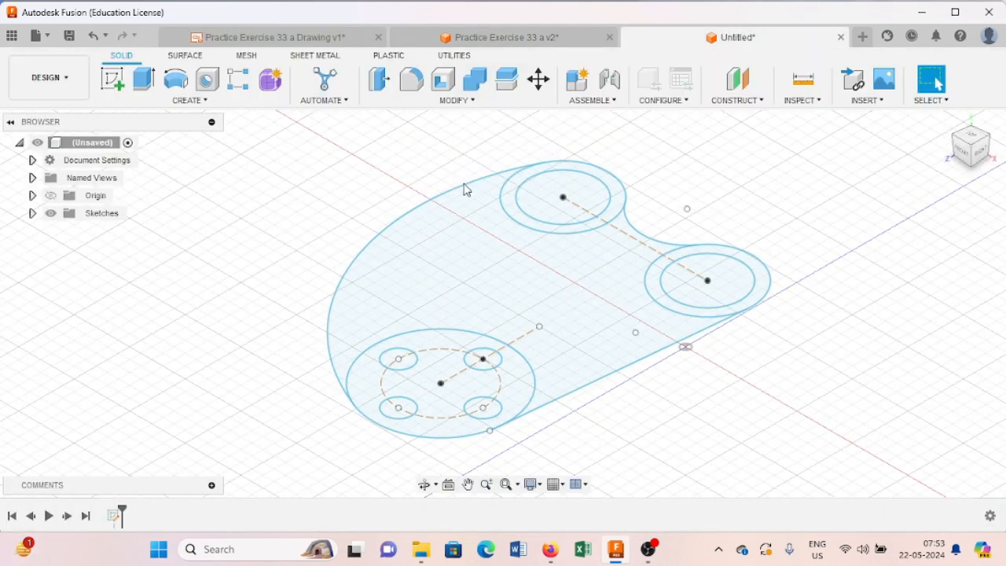
{"action": "left_click", "coordinate": [463, 228]}
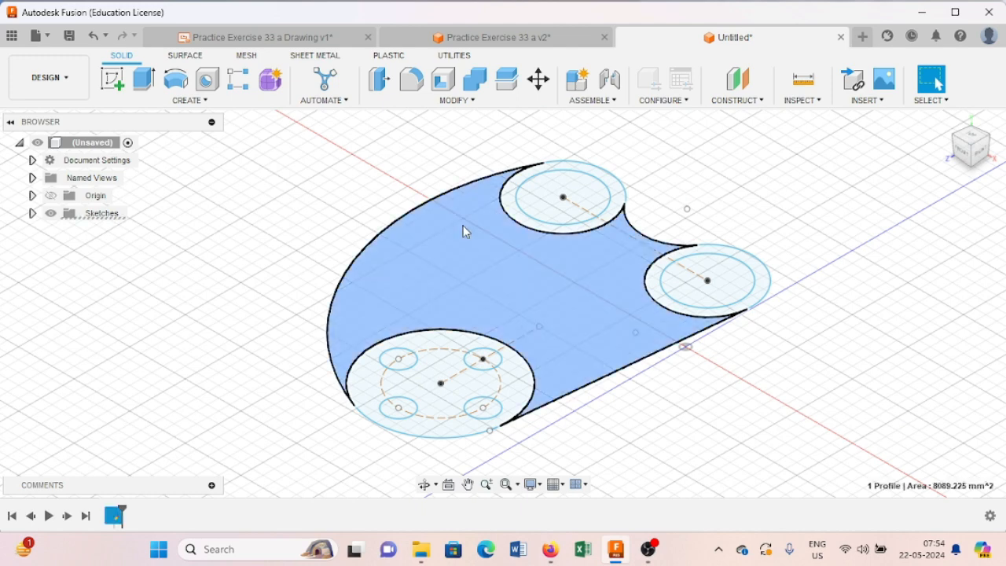
{"action": "left_click", "coordinate": [144, 79]}
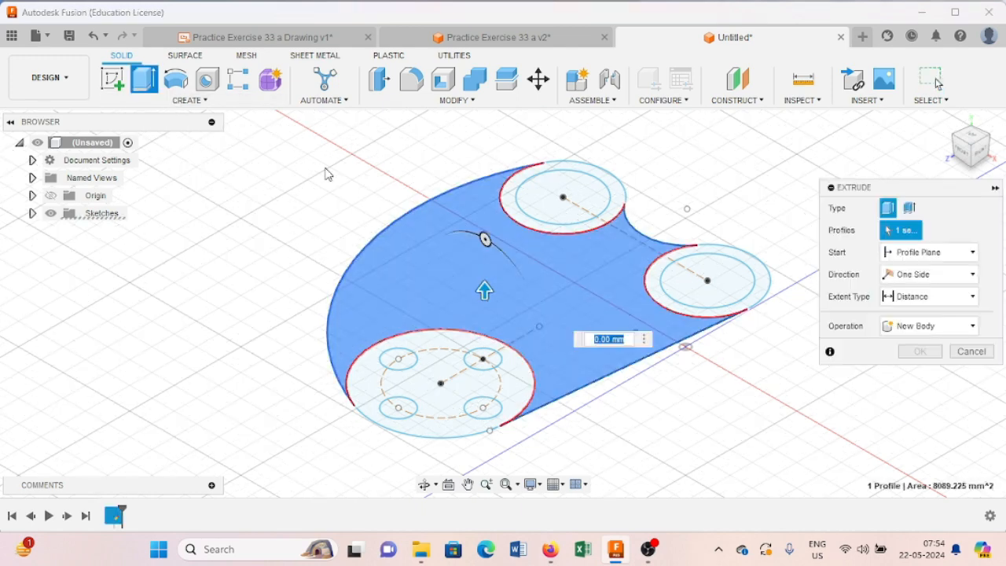
{"action": "left_click", "coordinate": [374, 380]}
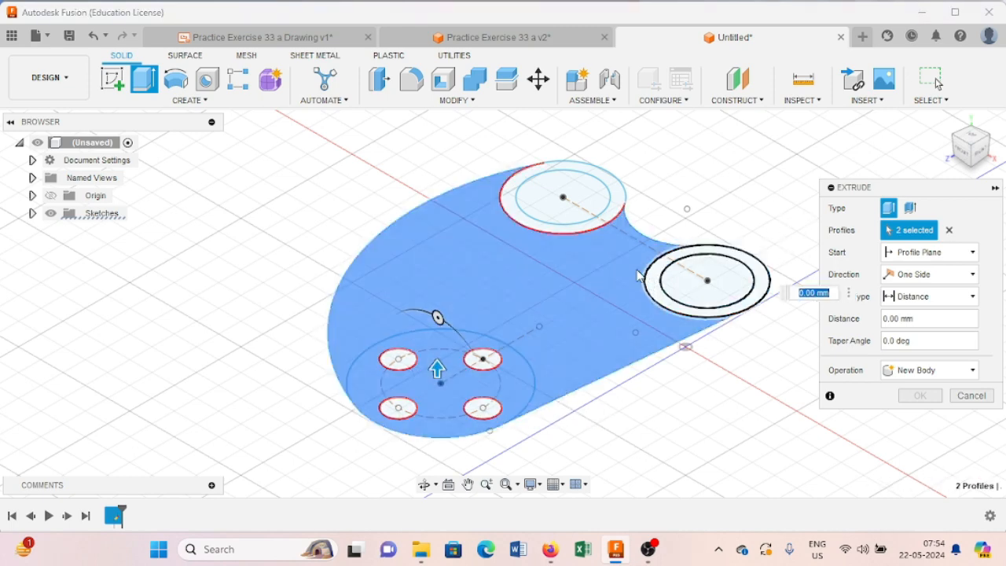
{"action": "left_click", "coordinate": [639, 275]}
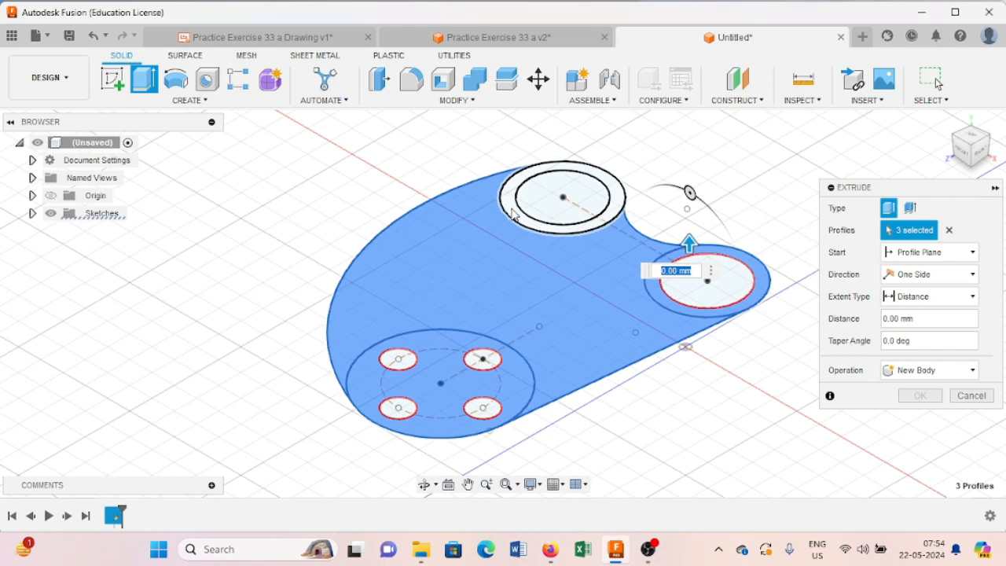
{"action": "left_click", "coordinate": [519, 206]}
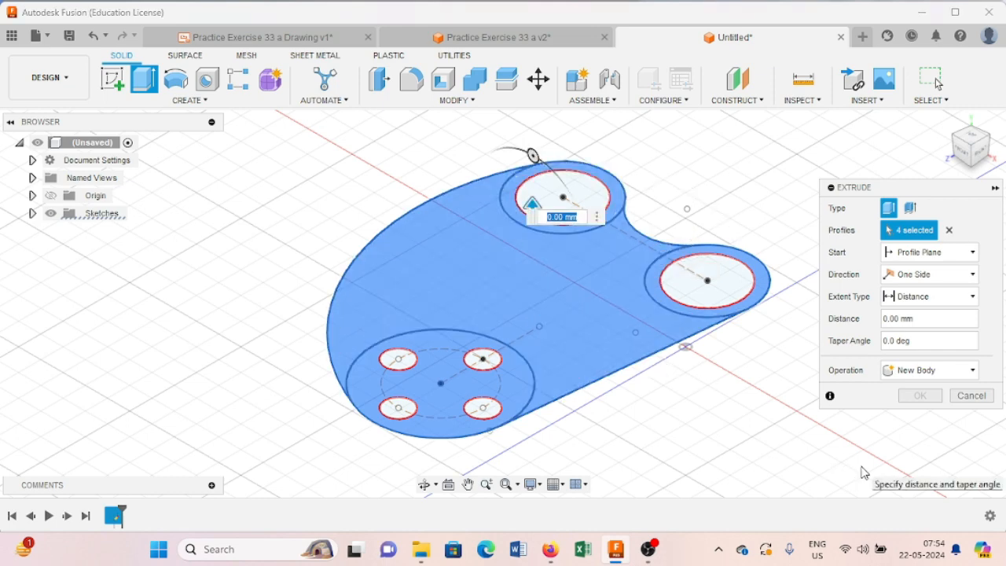
{"action": "type", "text": "30"}
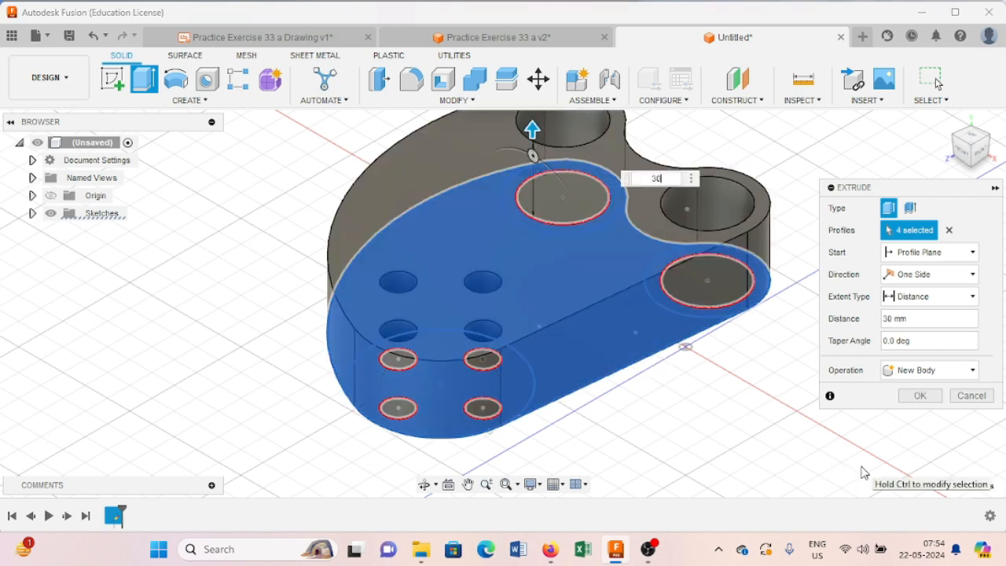
{"action": "key", "text": "Return"}
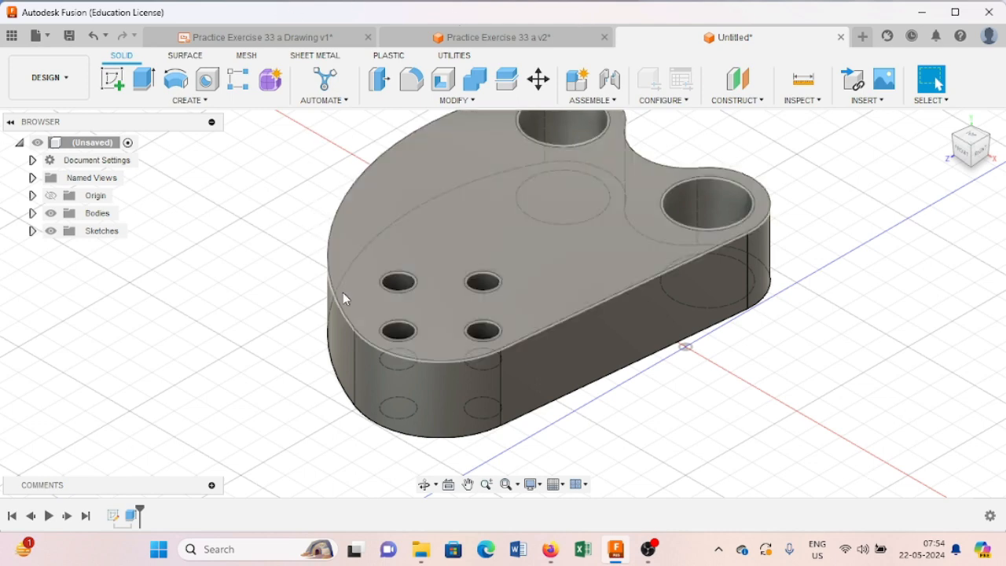
Extrude the sketch's 60 mm circle area and both 40 mm rings 40 mm, joined to the base body, leaving the holes open
{"action": "left_click", "coordinate": [341, 293]}
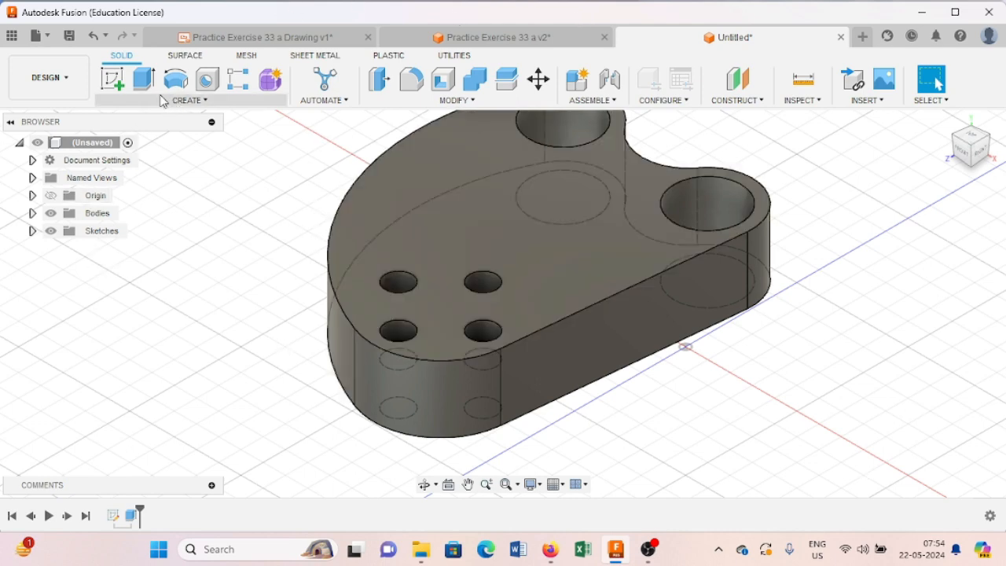
{"action": "left_click", "coordinate": [143, 78]}
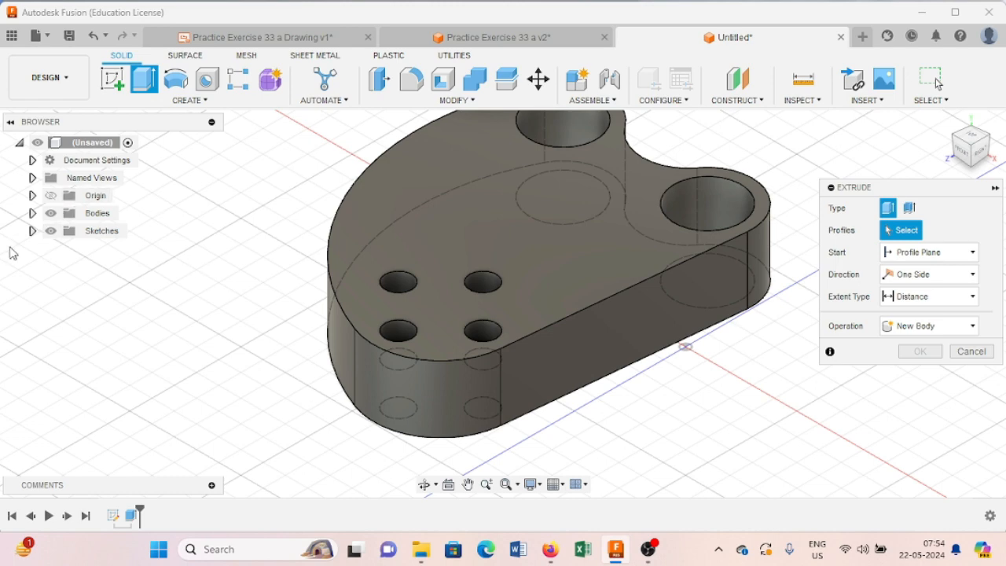
{"action": "left_click", "coordinate": [32, 230]}
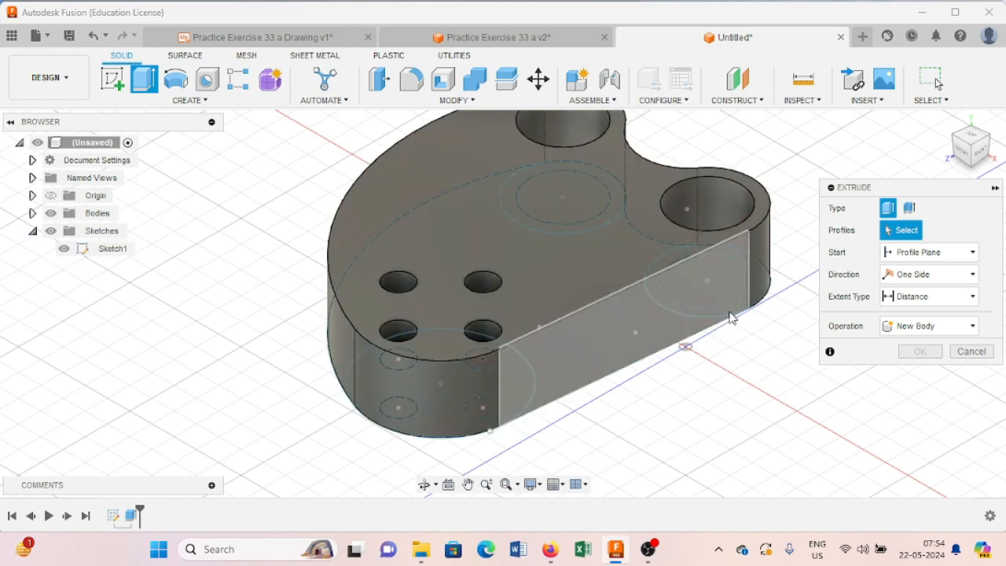
{"action": "left_click", "coordinate": [759, 302]}
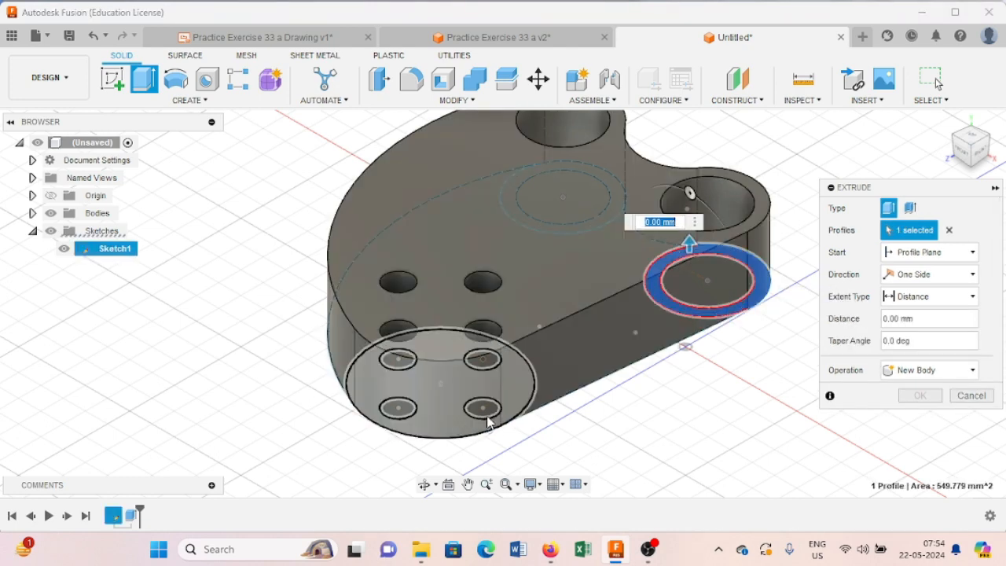
{"action": "left_click", "coordinate": [445, 427]}
{"action": "left_click", "coordinate": [445, 428]}
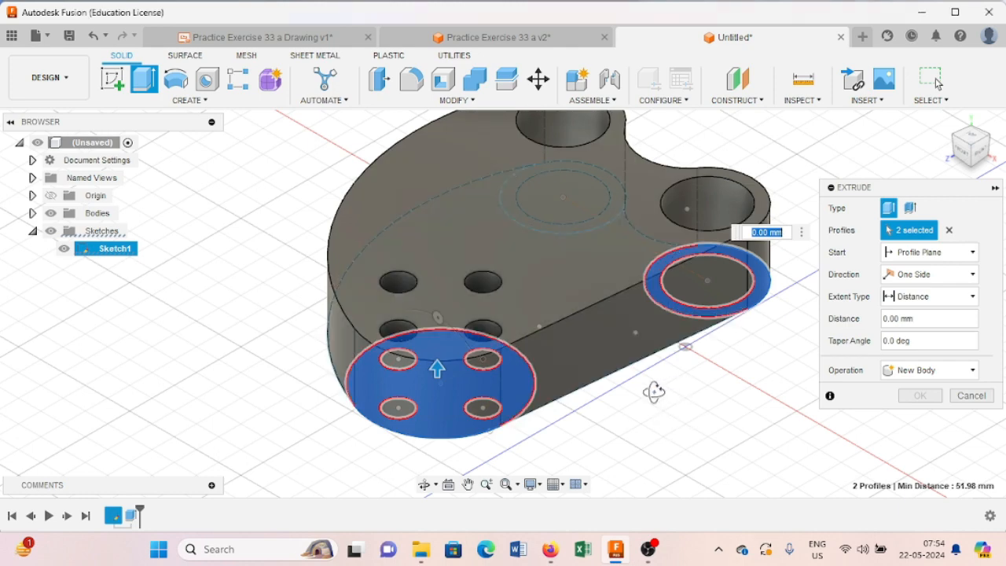
{"action": "middle_click_drag", "start_coordinate": [652, 393], "coordinate": [444, 386], "text": "shift"}
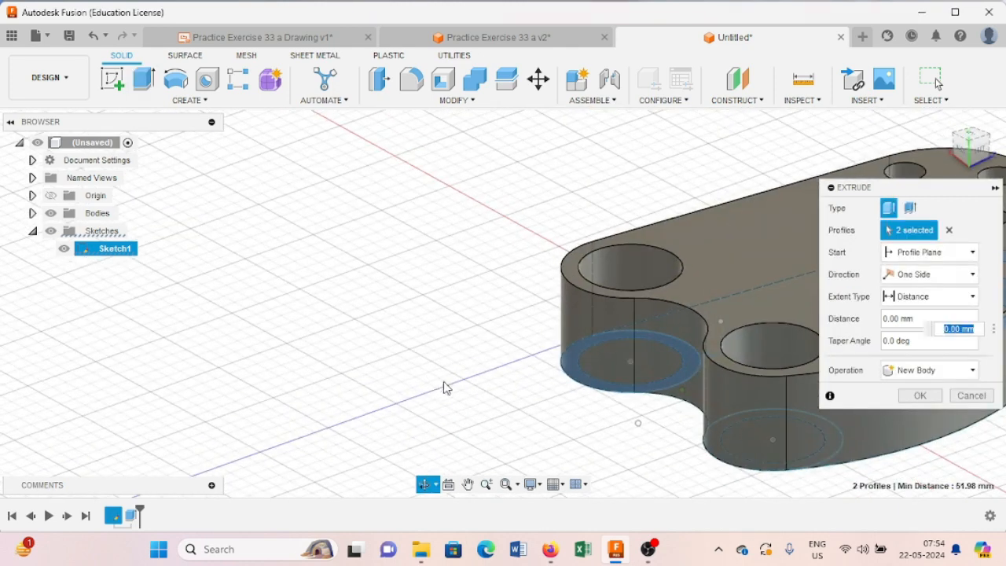
{"action": "left_click", "coordinate": [831, 436]}
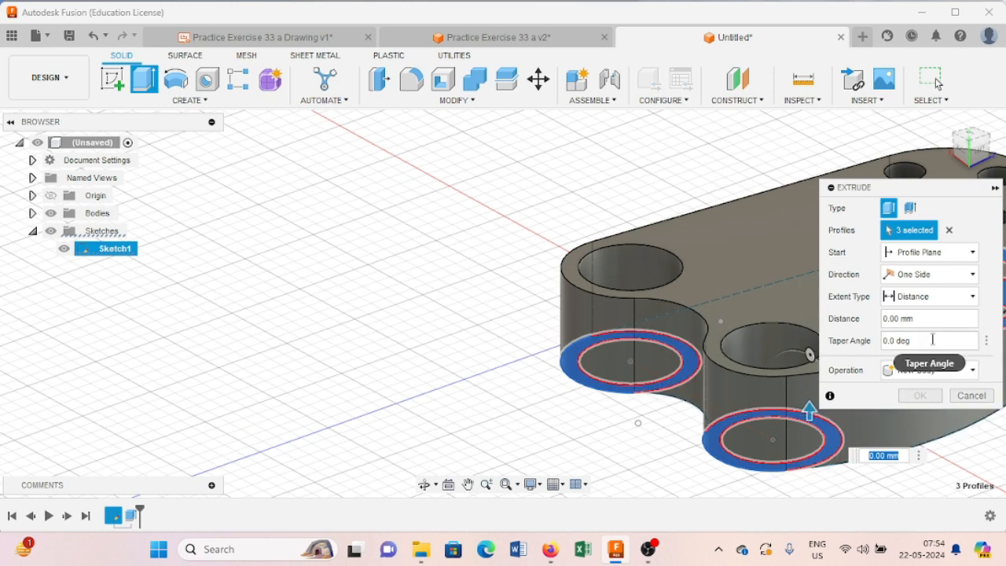
{"action": "left_click", "coordinate": [892, 318]}
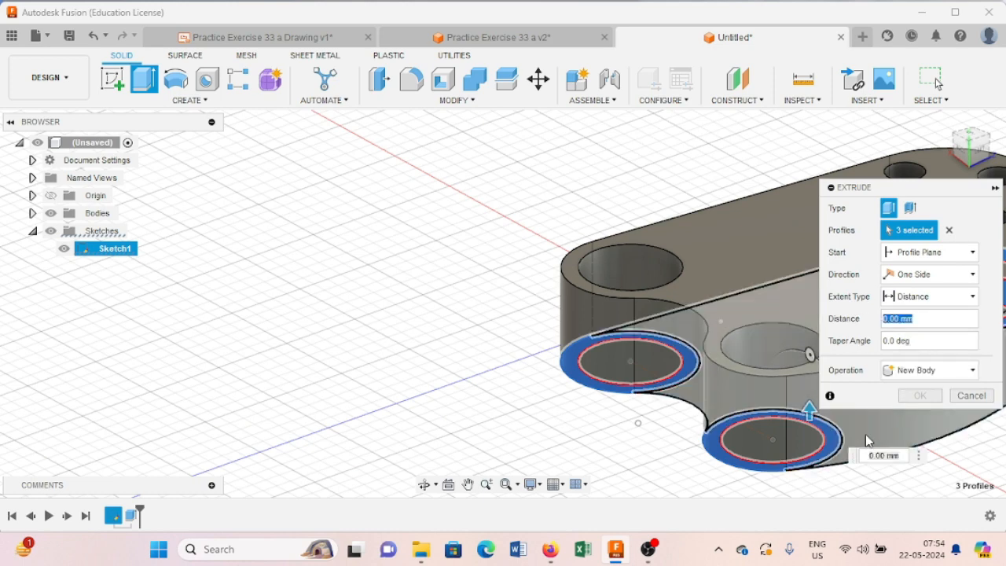
{"action": "type", "text": "40"}
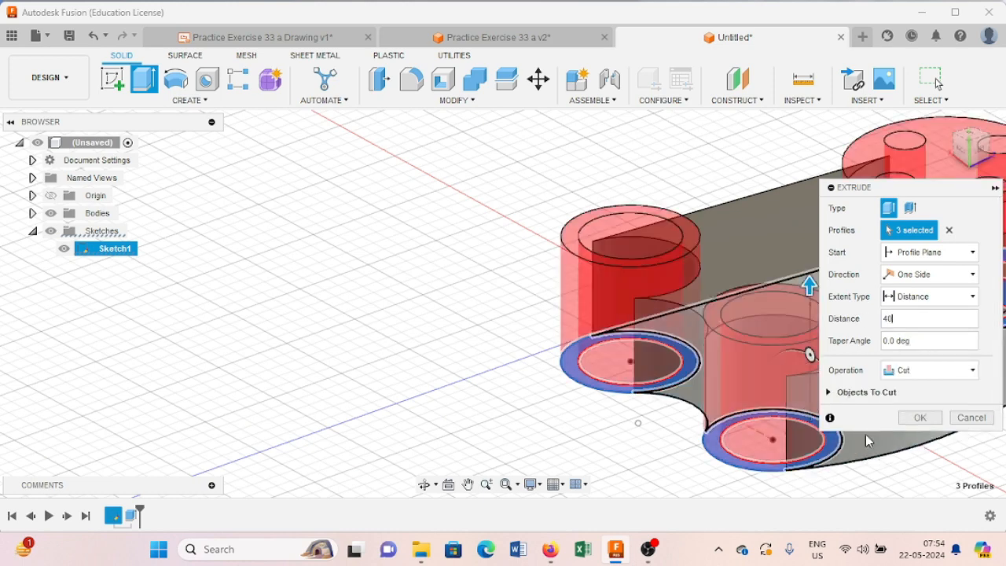
{"action": "left_click", "coordinate": [947, 371]}
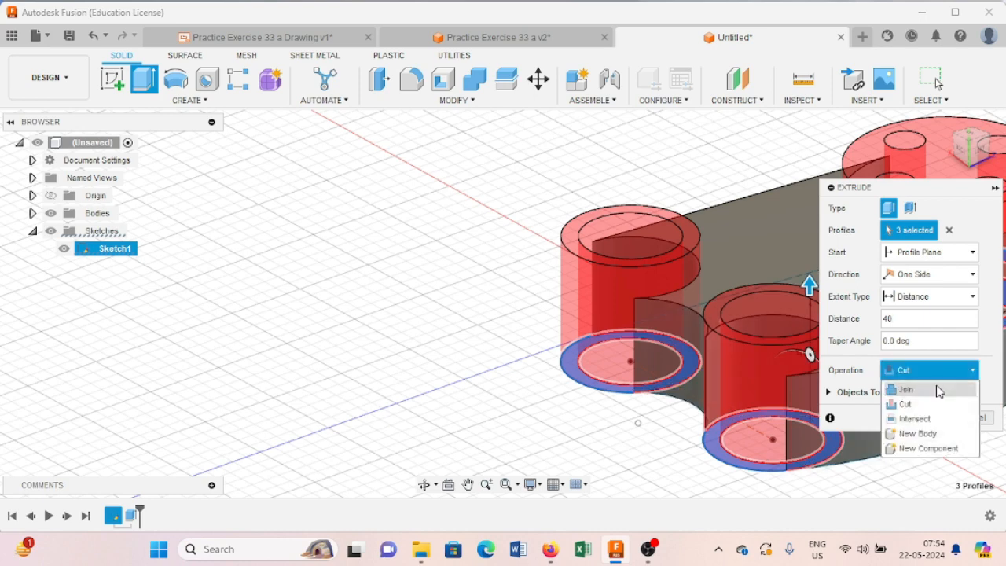
{"action": "left_click", "coordinate": [929, 390]}
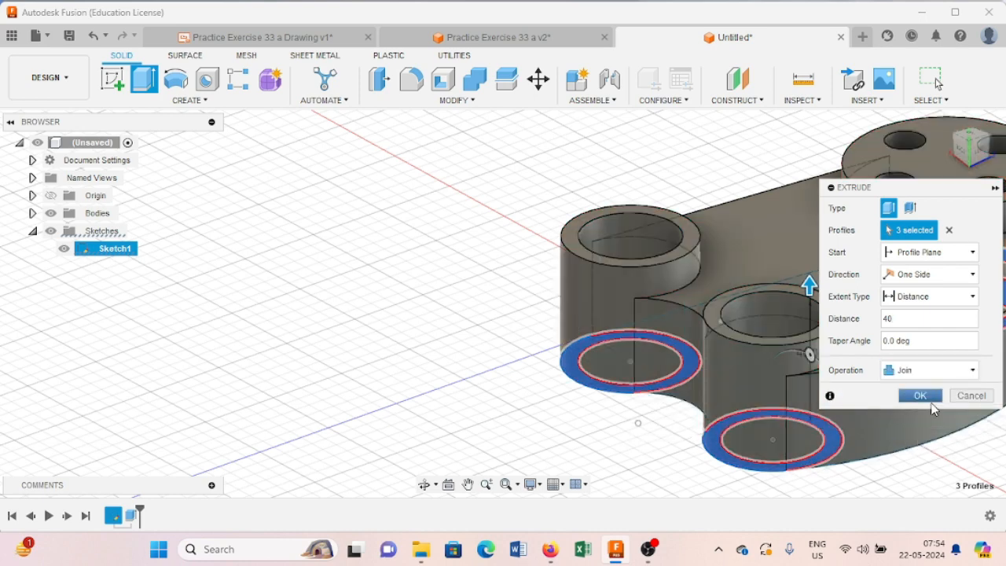
{"action": "left_click", "coordinate": [930, 397]}
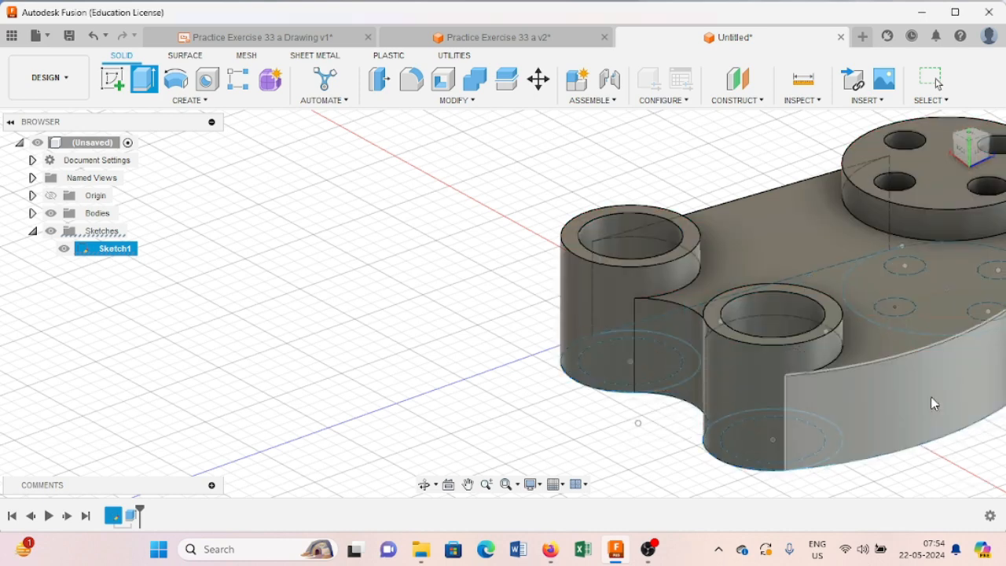
Apply the Paint - Enamel Glossy (Yellow) appearance from the Fusion library to the whole body
{"action": "scroll", "coordinate": [788, 162], "scroll_direction": "down", "scroll_amount": 3}
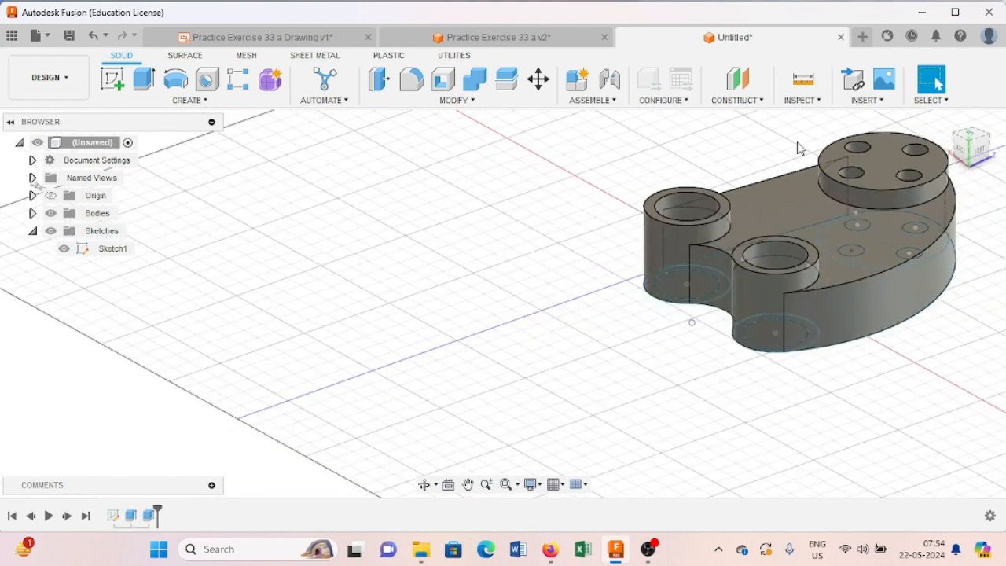
{"action": "left_click", "coordinate": [946, 120]}
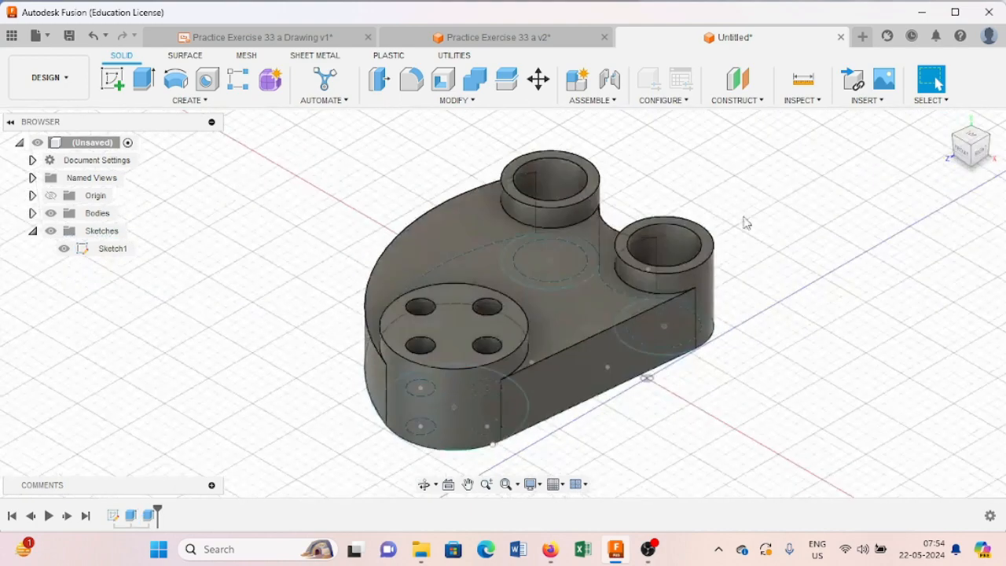
{"action": "left_click", "coordinate": [476, 103]}
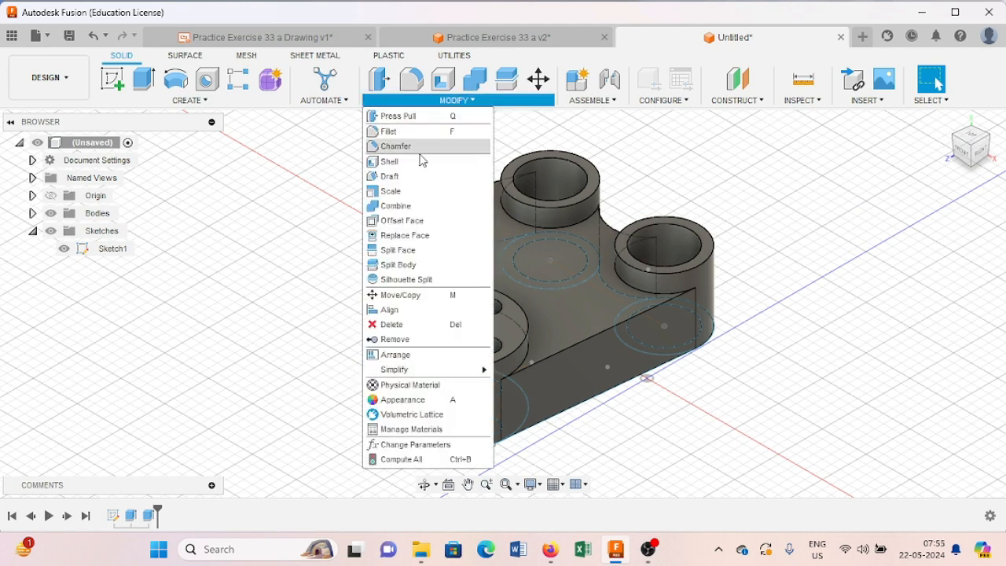
{"action": "left_click", "coordinate": [402, 399]}
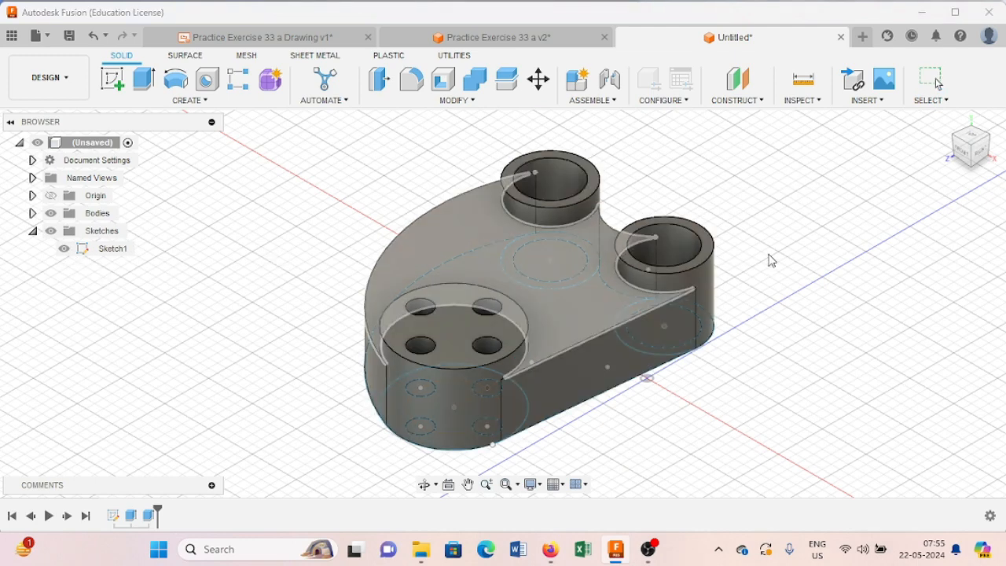
{"action": "scroll", "coordinate": [825, 342], "scroll_direction": "down", "scroll_amount": 5}
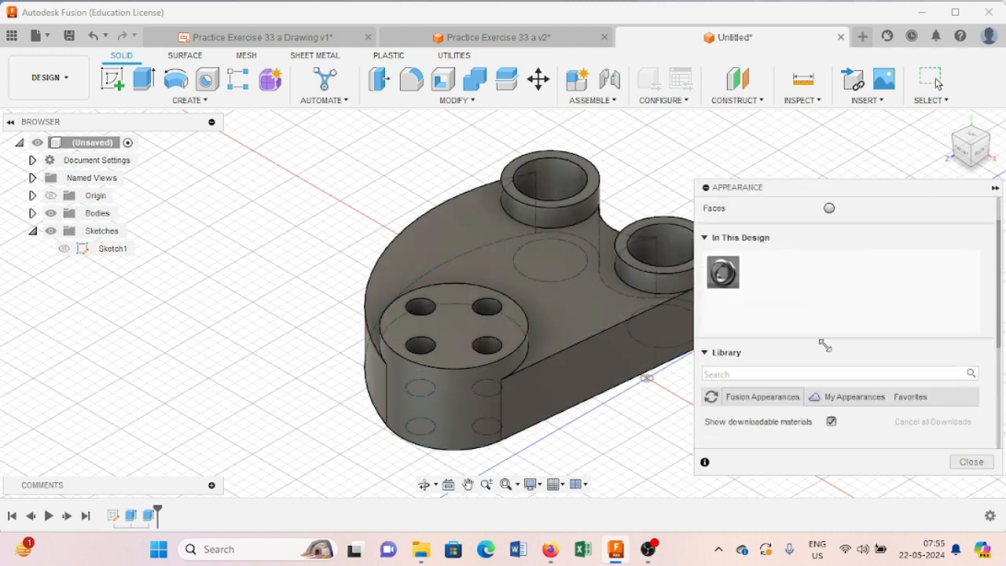
{"action": "scroll", "coordinate": [827, 336], "scroll_direction": "up", "scroll_amount": 5}
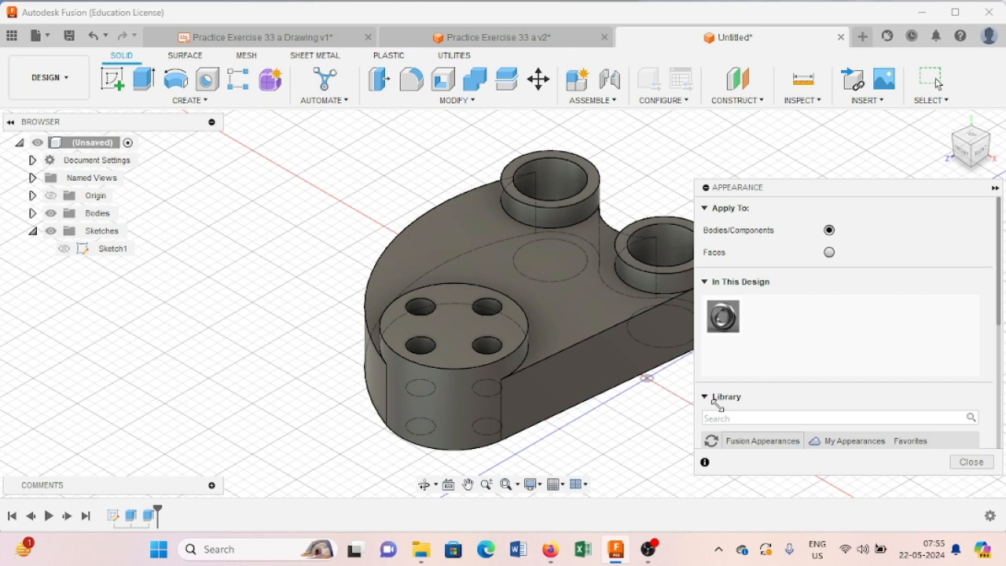
{"action": "scroll", "coordinate": [762, 385], "scroll_direction": "down", "scroll_amount": 5}
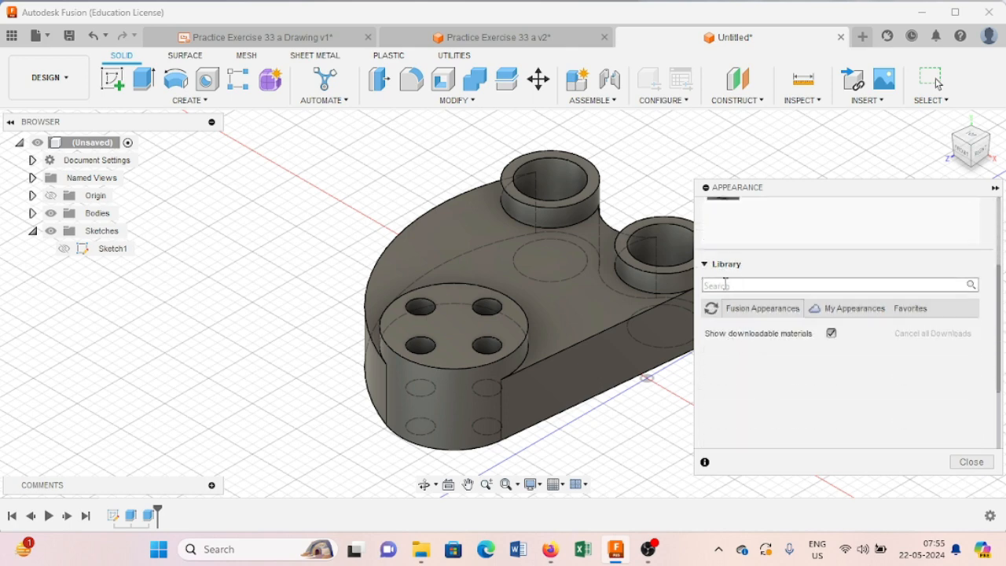
{"action": "left_click", "coordinate": [704, 265]}
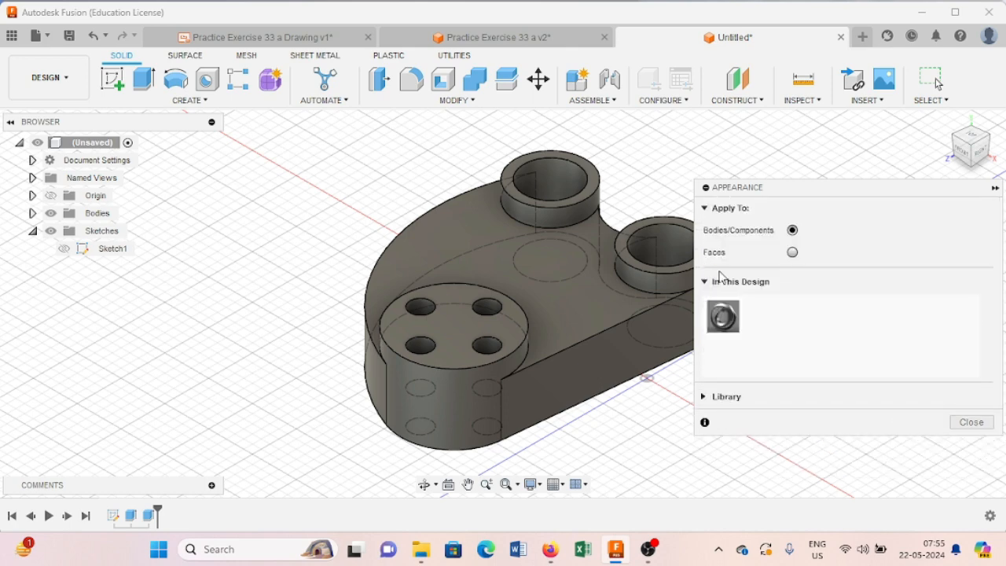
{"action": "left_click", "coordinate": [726, 396]}
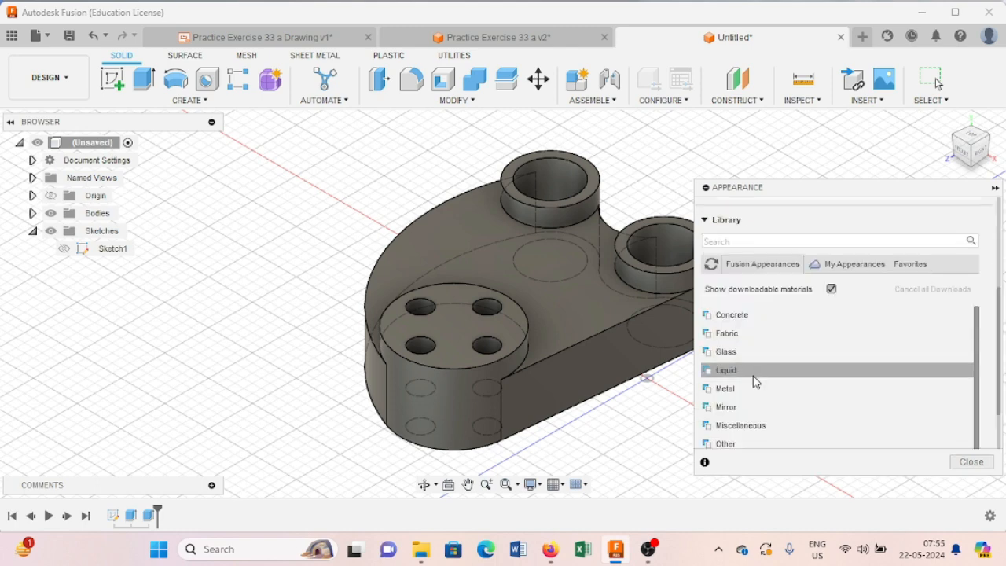
{"action": "scroll", "coordinate": [742, 408], "scroll_direction": "down", "scroll_amount": 1}
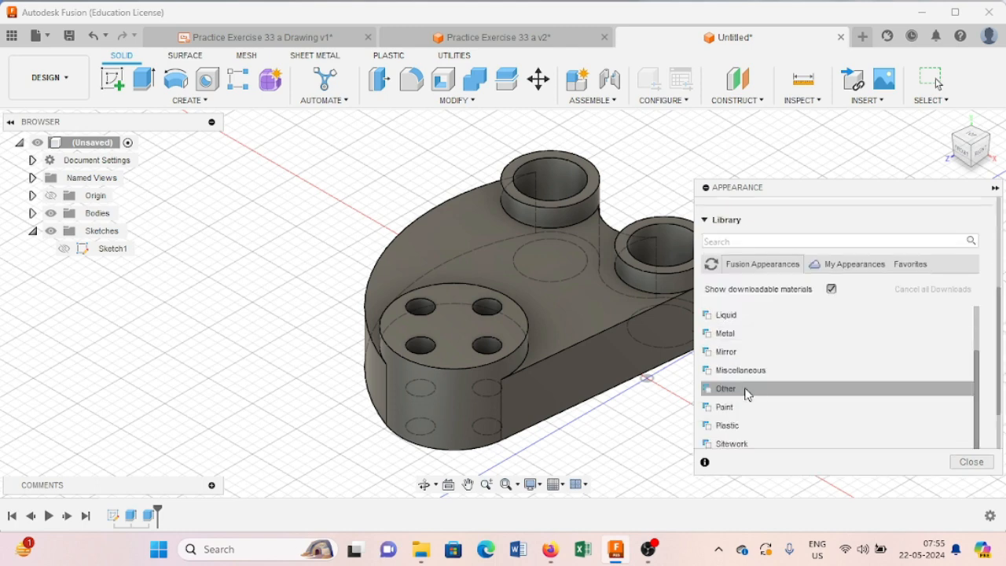
{"action": "left_click", "coordinate": [741, 408]}
{"action": "scroll", "coordinate": [769, 403], "scroll_direction": "down", "scroll_amount": 1}
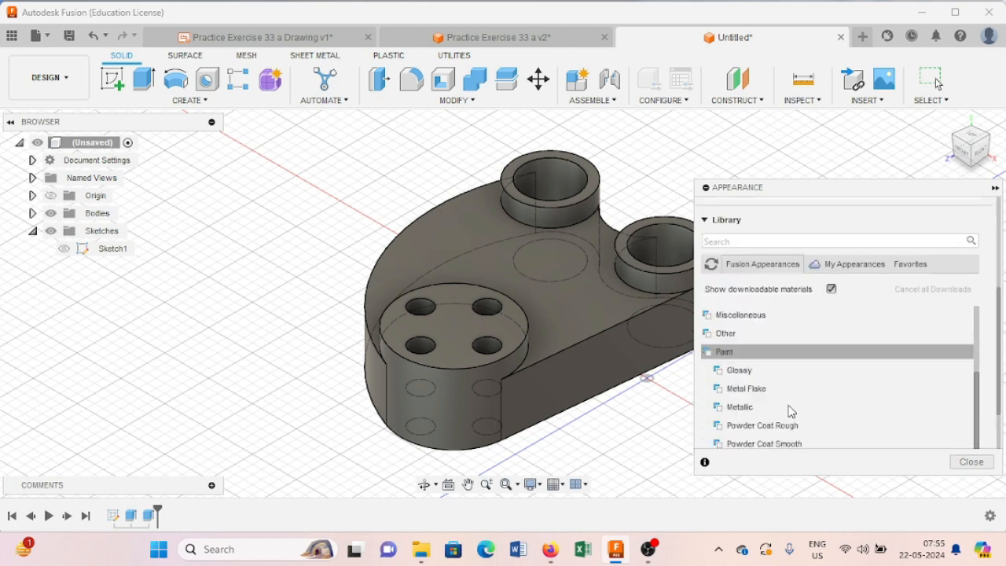
{"action": "left_click", "coordinate": [753, 370]}
{"action": "scroll", "coordinate": [795, 407], "scroll_direction": "down", "scroll_amount": 3}
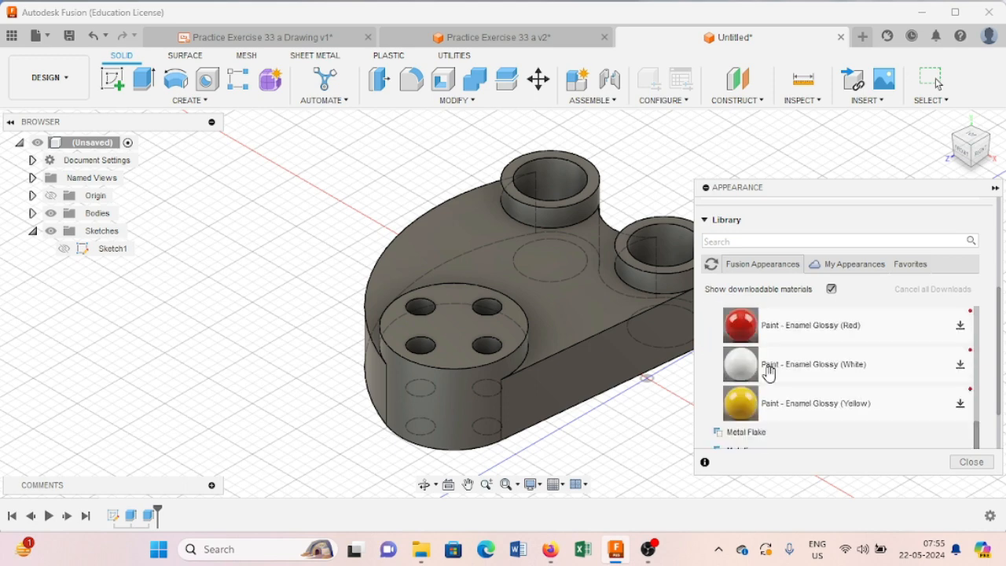
{"action": "left_click_drag", "start_coordinate": [623, 385], "coordinate": [550, 327]}
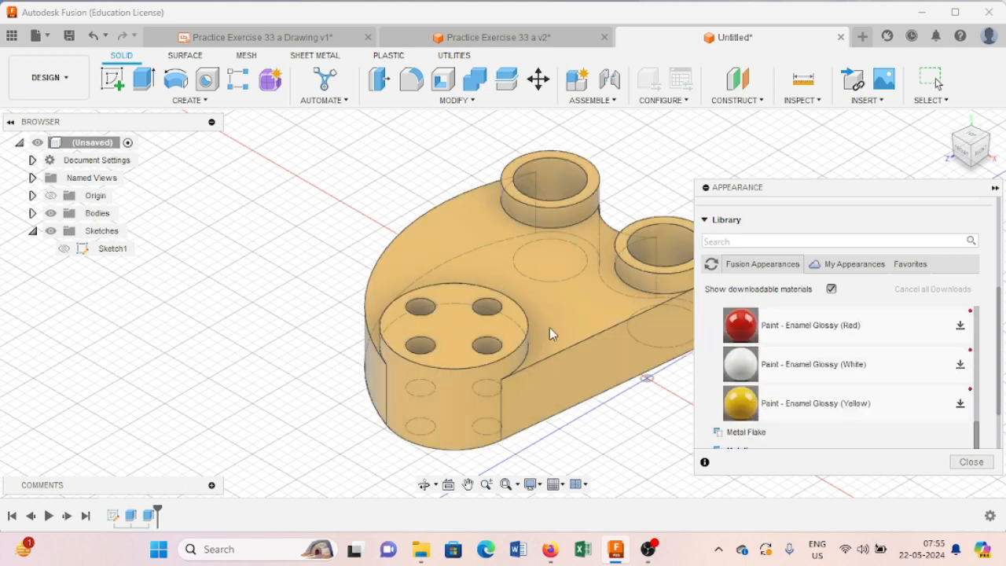
{"action": "left_click", "coordinate": [982, 465]}
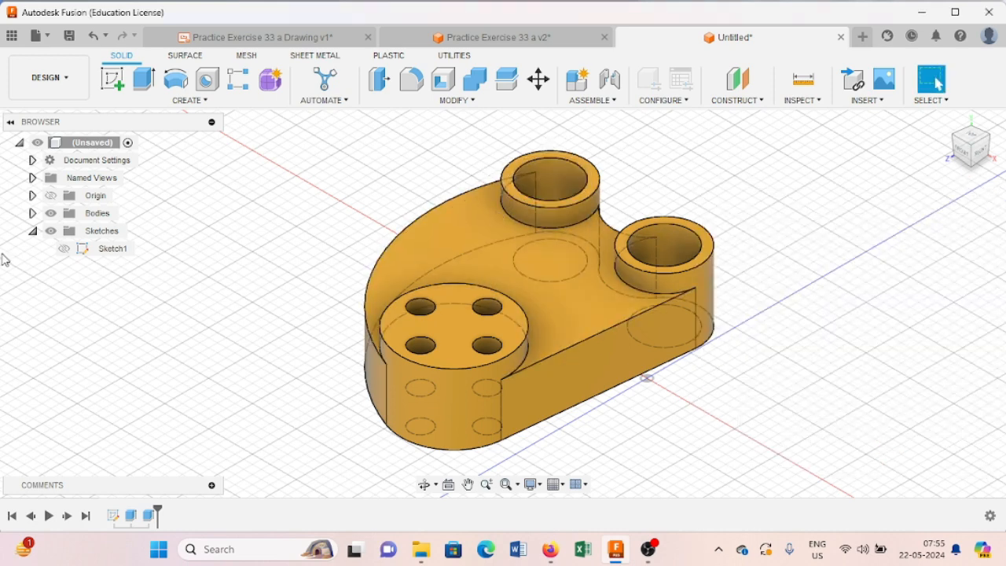
Review the dimensioned drawing and the Practice Exercise 33 a reference model against the new part, and return to the untitled design
{"action": "left_click", "coordinate": [261, 38]}
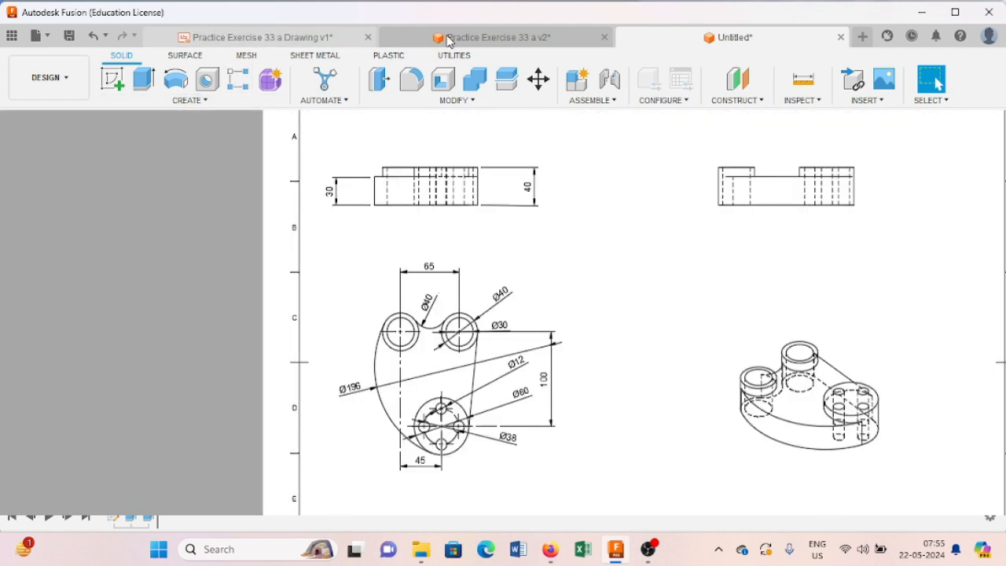
{"action": "left_click", "coordinate": [501, 39]}
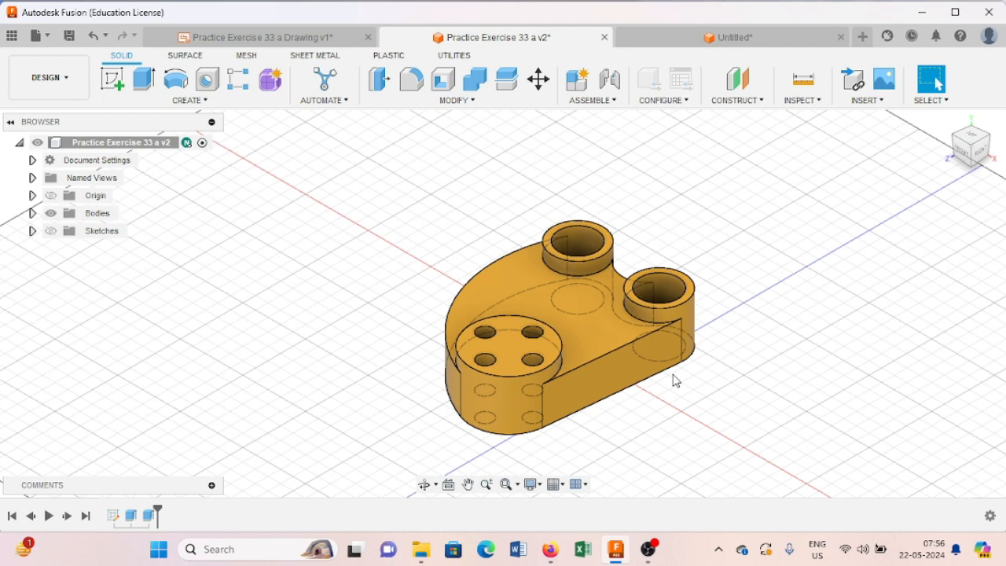
{"action": "left_click", "coordinate": [708, 39]}
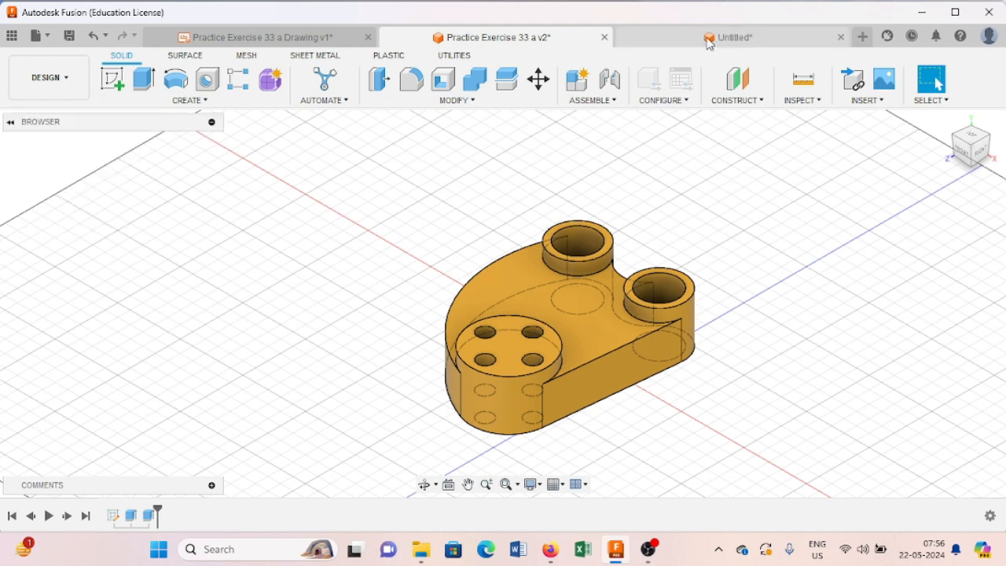